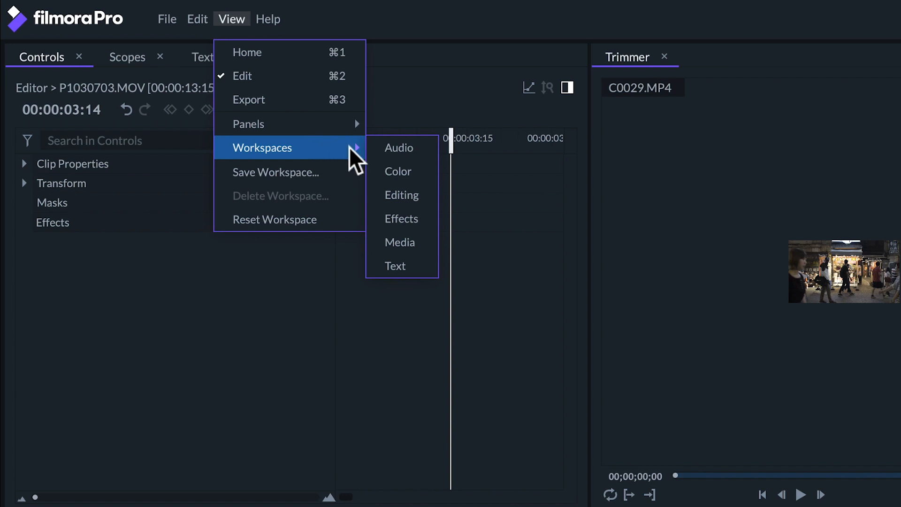
- Switch to the Effects workspace and filter the effects library to show only Effects
{"action": "left_click", "coordinate": [415, 222]}
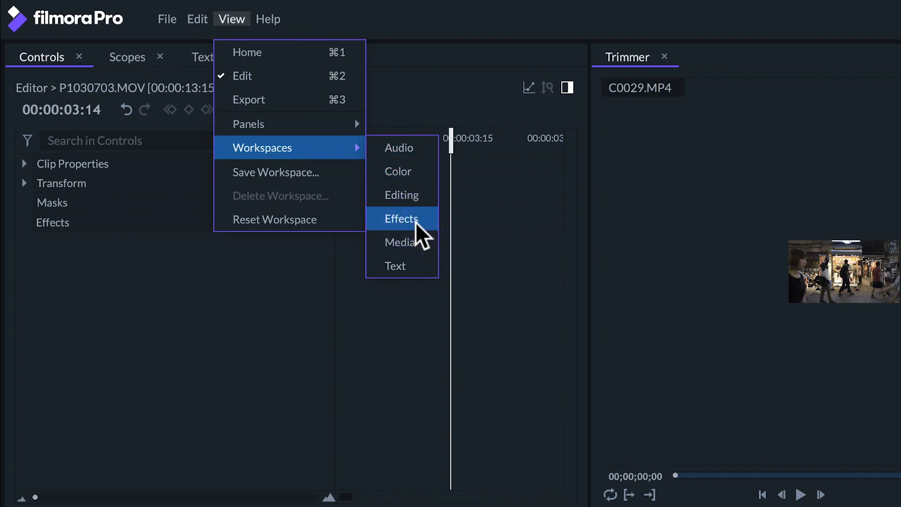
{"action": "left_click", "coordinate": [176, 56]}
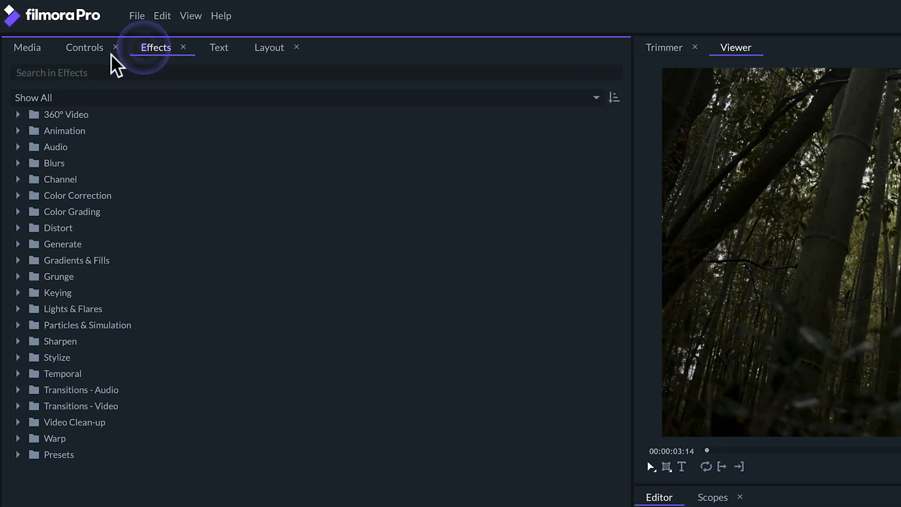
{"action": "left_click", "coordinate": [285, 98]}
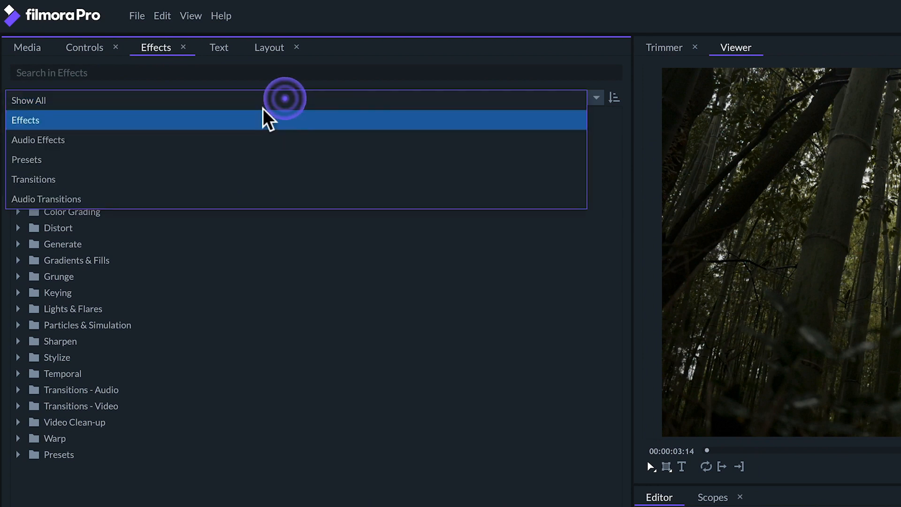
{"action": "left_click", "coordinate": [255, 119]}
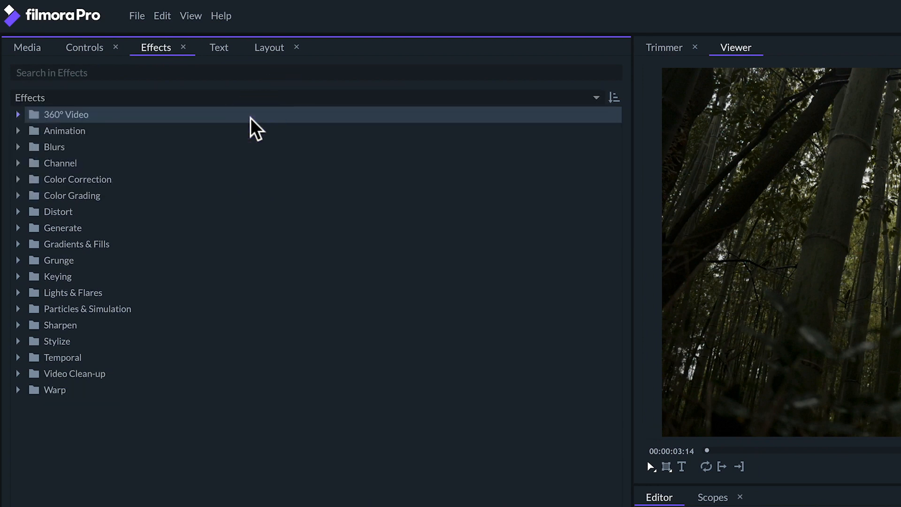
- Preview the Audio Effects, Presets, Transitions and Audio Transitions filters, return to Effects, and reverse and restore the sort order
{"action": "left_click", "coordinate": [305, 99]}
{"action": "left_click", "coordinate": [295, 140]}
{"action": "left_click", "coordinate": [284, 100]}
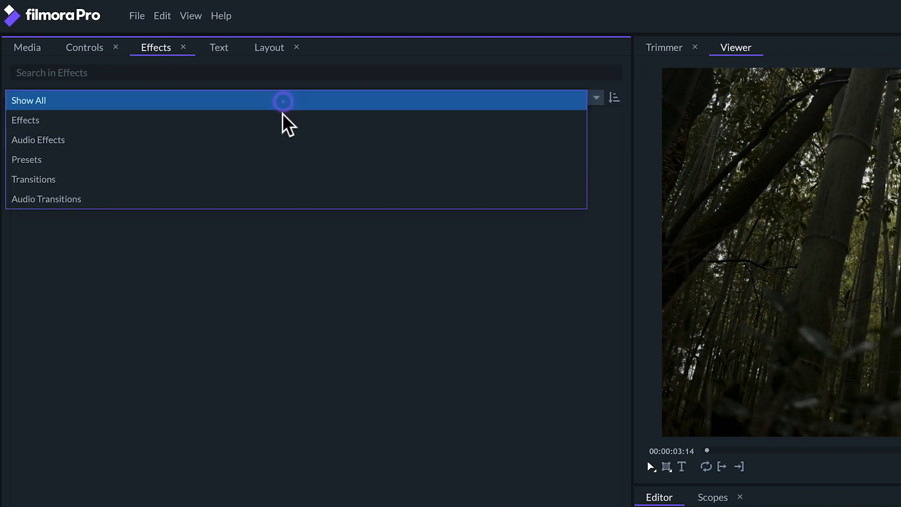
{"action": "left_click", "coordinate": [286, 161]}
{"action": "left_click", "coordinate": [306, 99]}
{"action": "left_click", "coordinate": [302, 178]}
{"action": "left_click", "coordinate": [322, 100]}
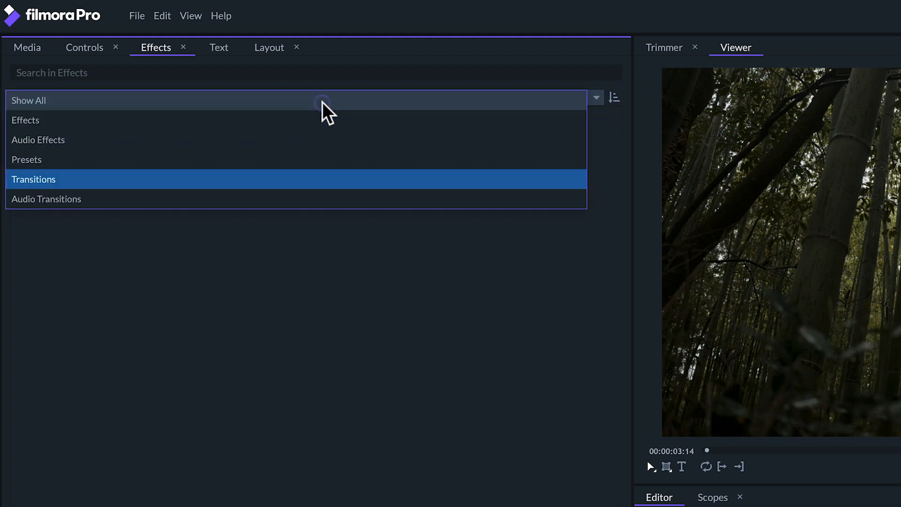
{"action": "left_click", "coordinate": [304, 199]}
{"action": "left_click", "coordinate": [308, 98]}
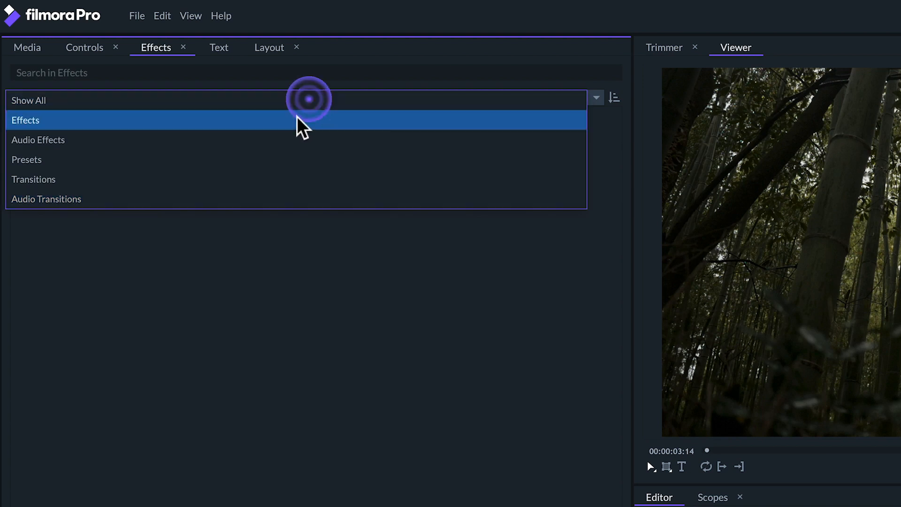
{"action": "left_click", "coordinate": [297, 120]}
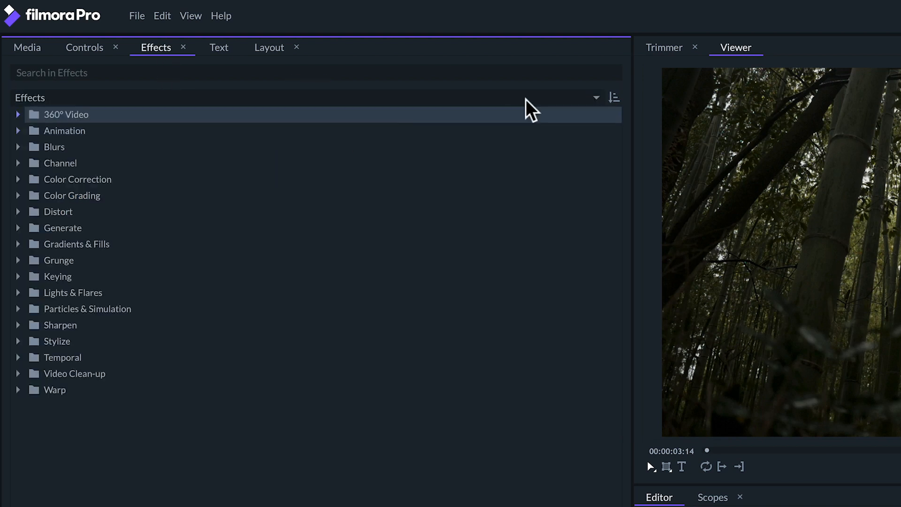
{"action": "left_click", "coordinate": [615, 98]}
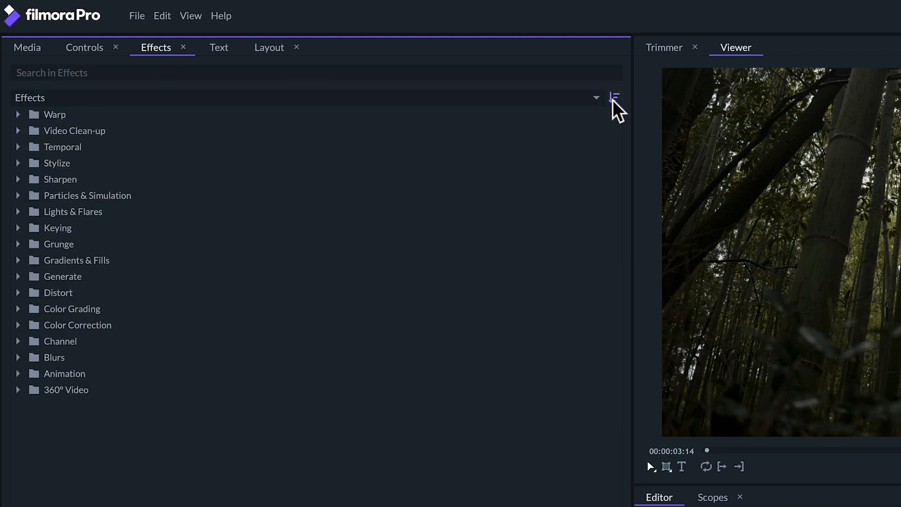
{"action": "left_click", "coordinate": [613, 99]}
- Search the effects for "ligh" and apply Light Flares to the P1030703.MOV clip on Video 1
{"action": "left_click", "coordinate": [293, 74]}
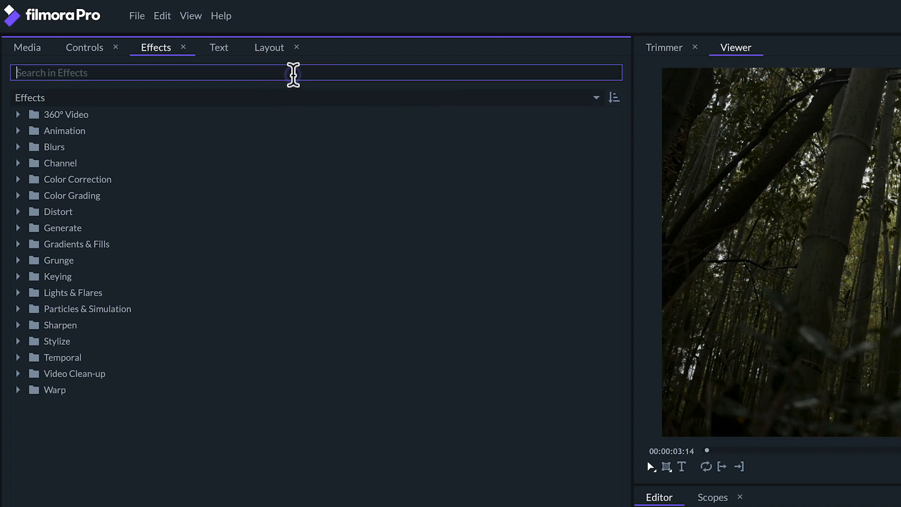
{"action": "type", "text": "ligh"}
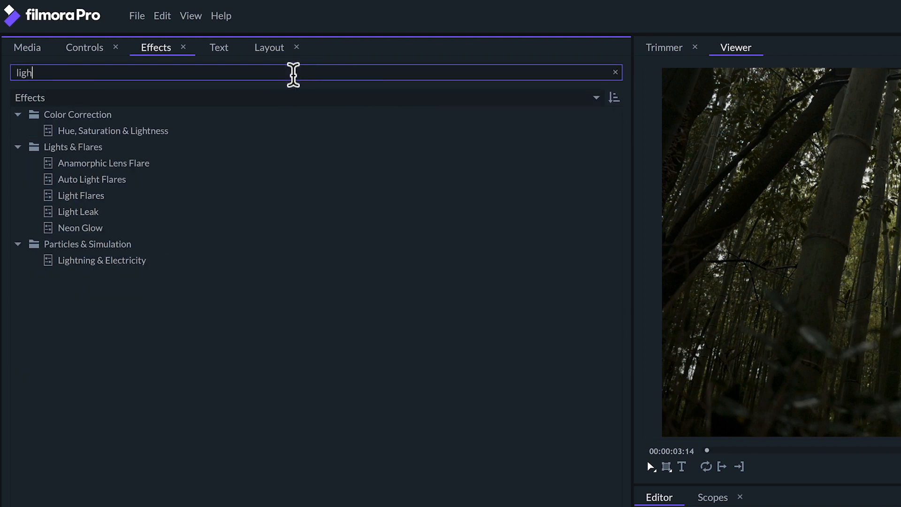
{"action": "left_click", "coordinate": [111, 197]}
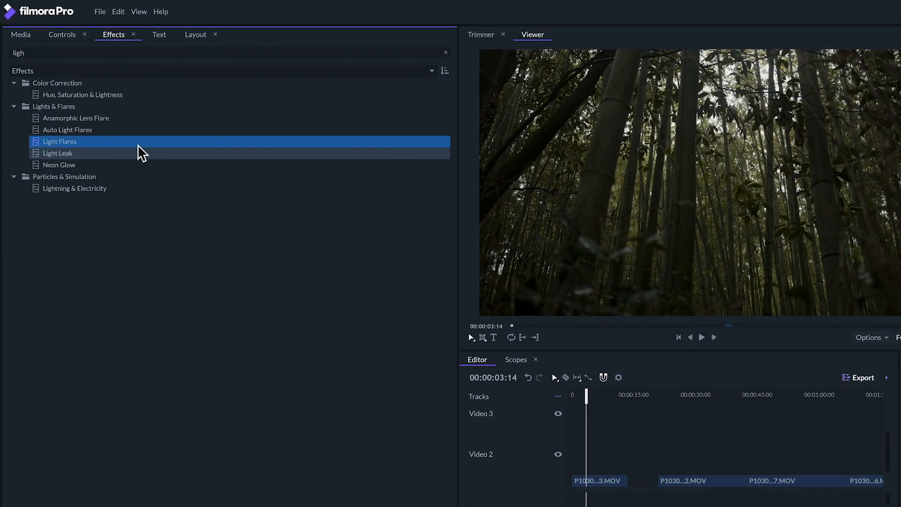
{"action": "left_click_drag", "start_coordinate": [420, 343], "coordinate": [550, 448]}
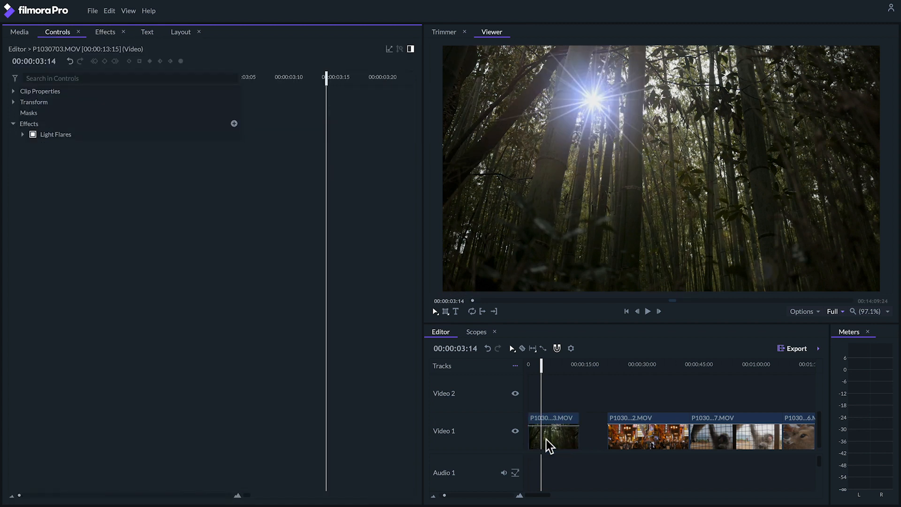
- Select the P1030703.MOV clip and switch its Light Flares effect off and on to compare the picture
{"action": "left_click", "coordinate": [82, 133]}
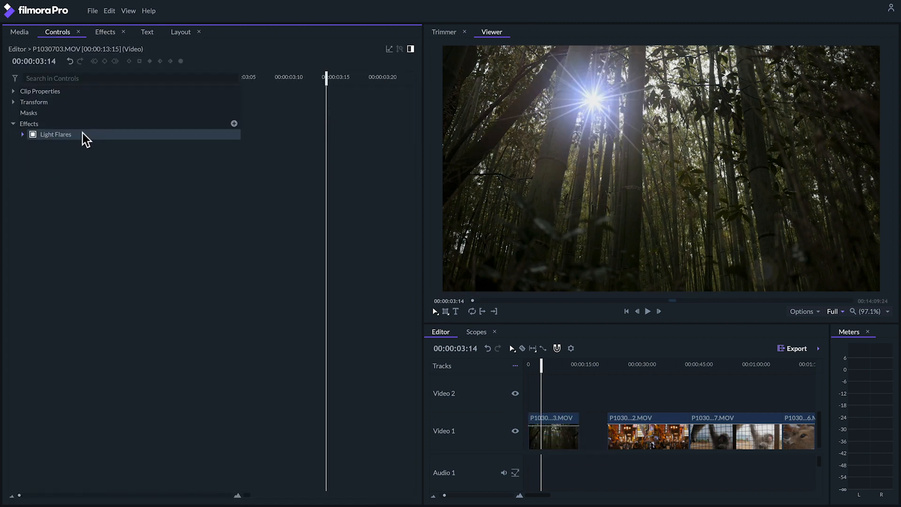
{"action": "left_click", "coordinate": [550, 444]}
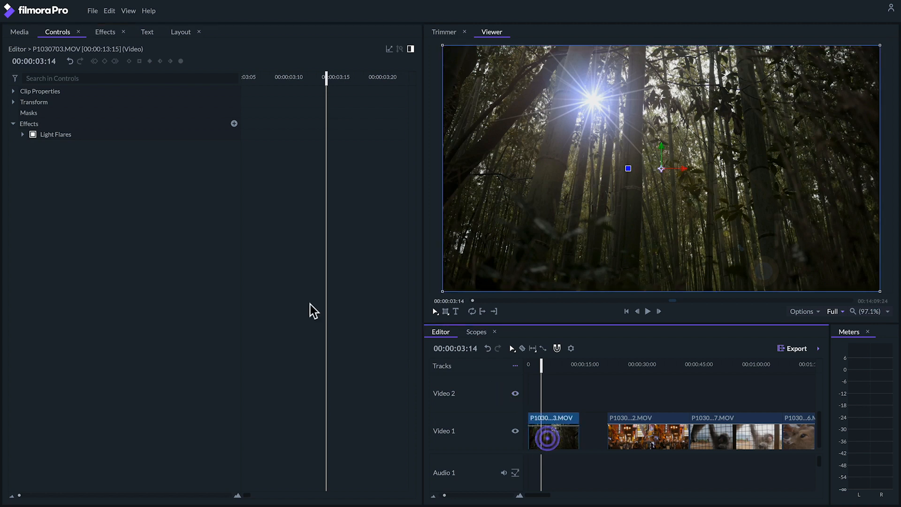
{"action": "left_click", "coordinate": [33, 135]}
{"action": "left_click", "coordinate": [33, 134]}
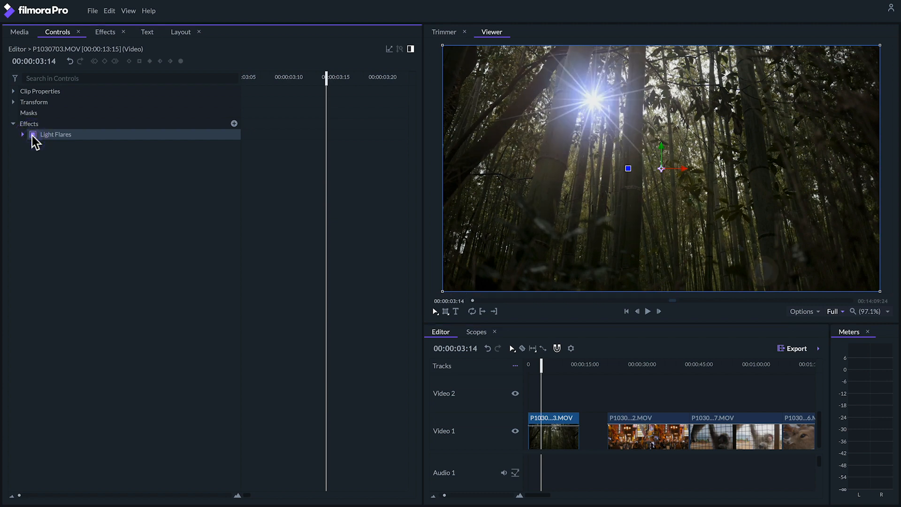
{"action": "left_click", "coordinate": [33, 134]}
{"action": "left_click", "coordinate": [32, 135]}
- Set the Light Flares intensity to 1.15, scale to 900 px and flare type to Chromatic arc double
{"action": "left_click", "coordinate": [22, 135]}
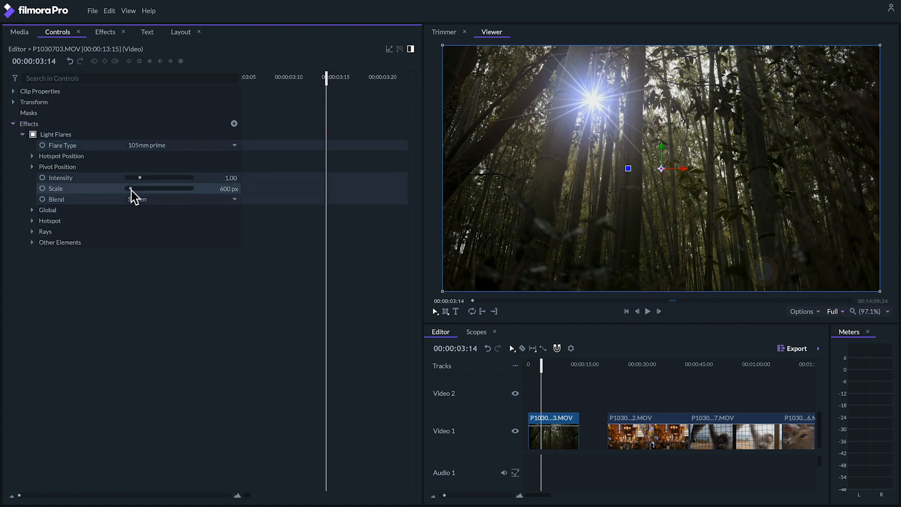
{"action": "mouse_move", "coordinate": [131, 193]}
{"action": "left_mouse_down"}
{"action": "mouse_move", "coordinate": [159, 184]}
{"action": "mouse_move", "coordinate": [132, 188]}
{"action": "left_mouse_up"}
{"action": "left_click", "coordinate": [171, 145]}
{"action": "left_click", "coordinate": [168, 250]}
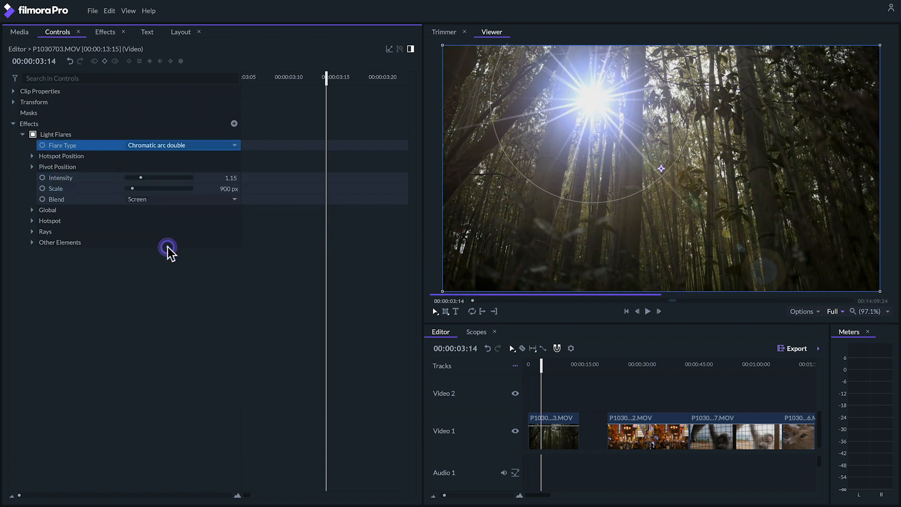
- Set the flare type to Diffraction streaks, then move the flare to the picture's upper right and scale it to 489 px
{"action": "left_click", "coordinate": [183, 146]}
{"action": "left_click", "coordinate": [179, 331]}
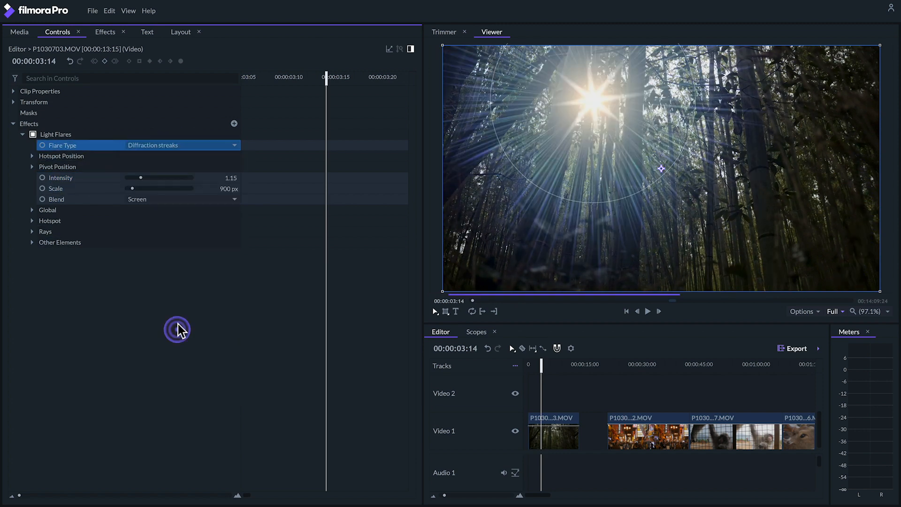
{"action": "left_click_drag", "start_coordinate": [588, 99], "coordinate": [750, 109]}
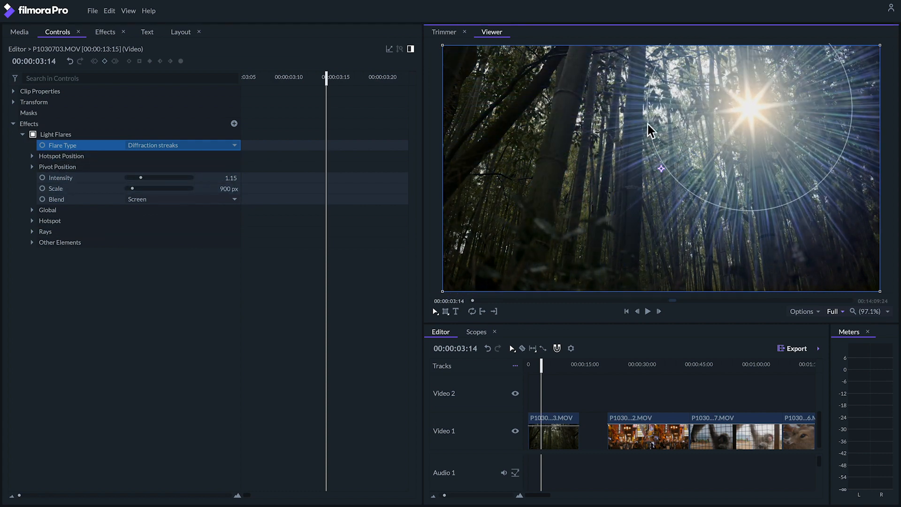
- Paste the Half Tone Color effect from P1030662.MOV onto the P1030703.MOV clip at 00:00:04:28
{"action": "left_click", "coordinate": [547, 364]}
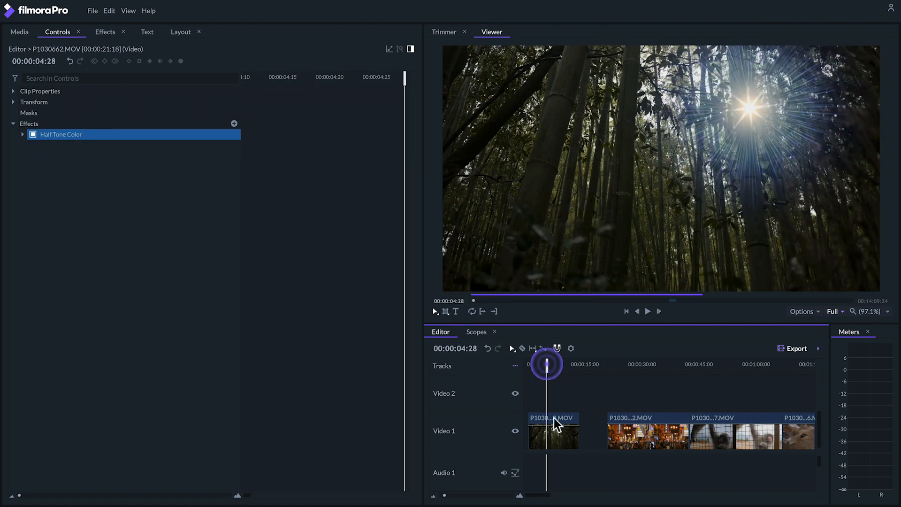
{"action": "right_click", "coordinate": [554, 424]}
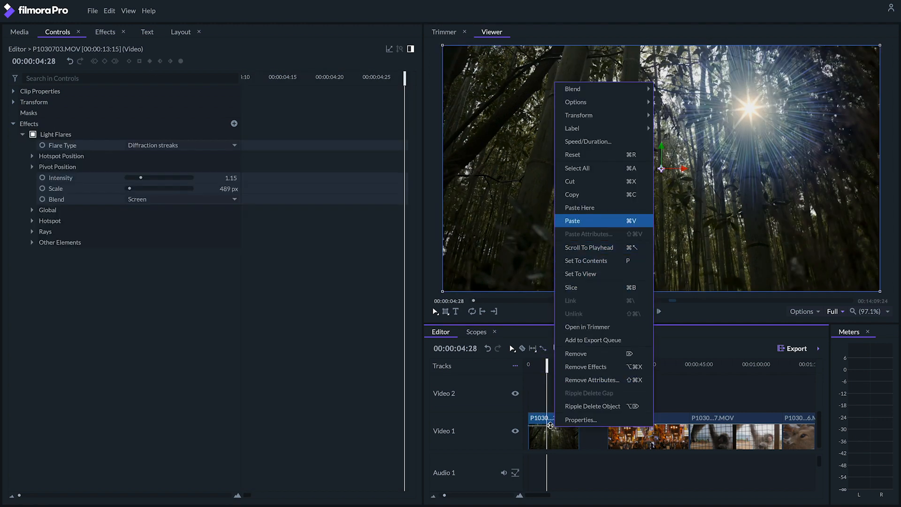
{"action": "left_click", "coordinate": [586, 209]}
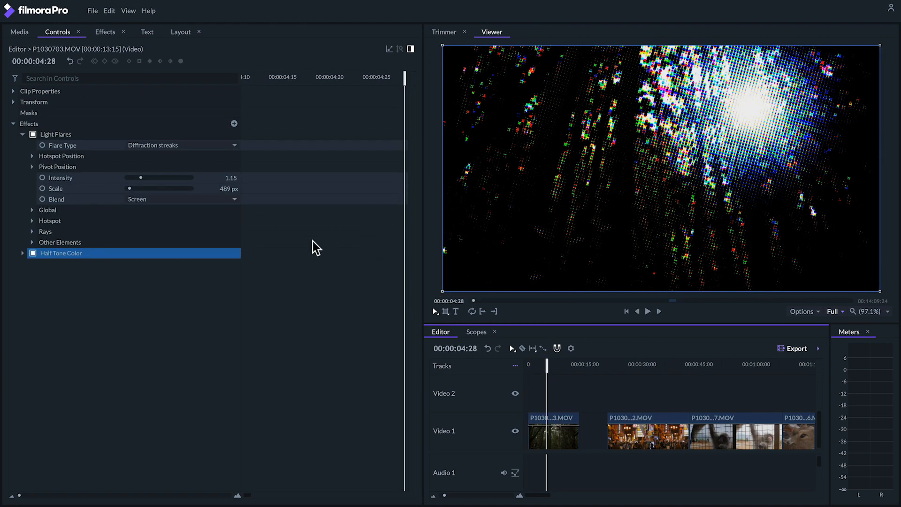
- Collapse the Light Flares settings and move the flare to the upper-left part of the picture
{"action": "left_click", "coordinate": [22, 134]}
{"action": "left_click", "coordinate": [68, 134]}
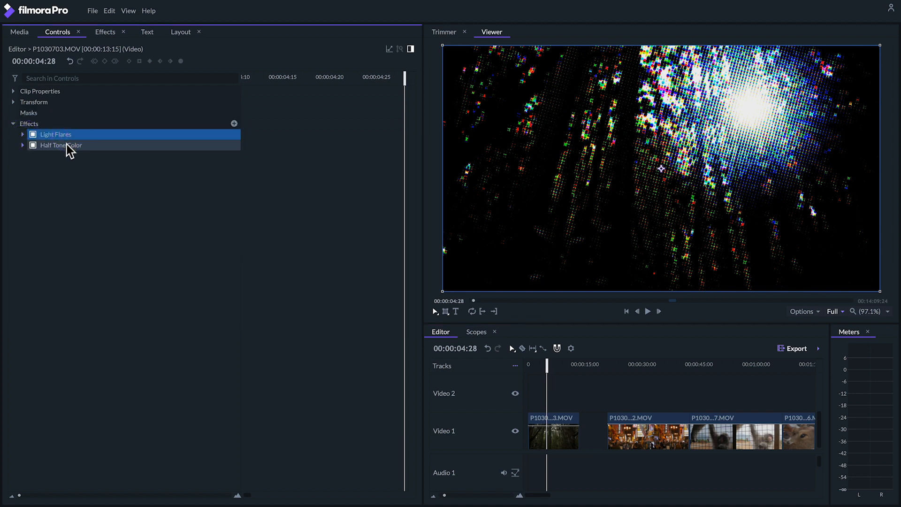
{"action": "left_click", "coordinate": [69, 147]}
{"action": "left_click", "coordinate": [71, 135]}
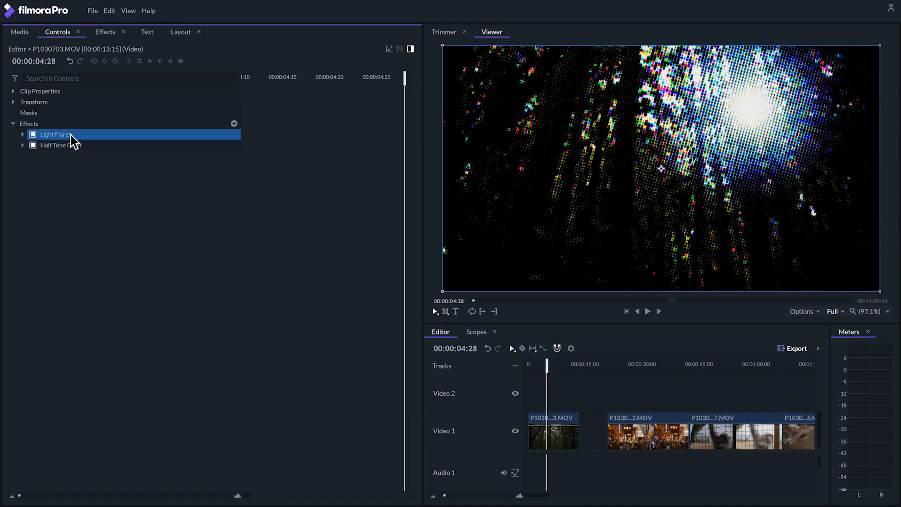
{"action": "left_click_drag", "start_coordinate": [752, 106], "coordinate": [578, 104]}
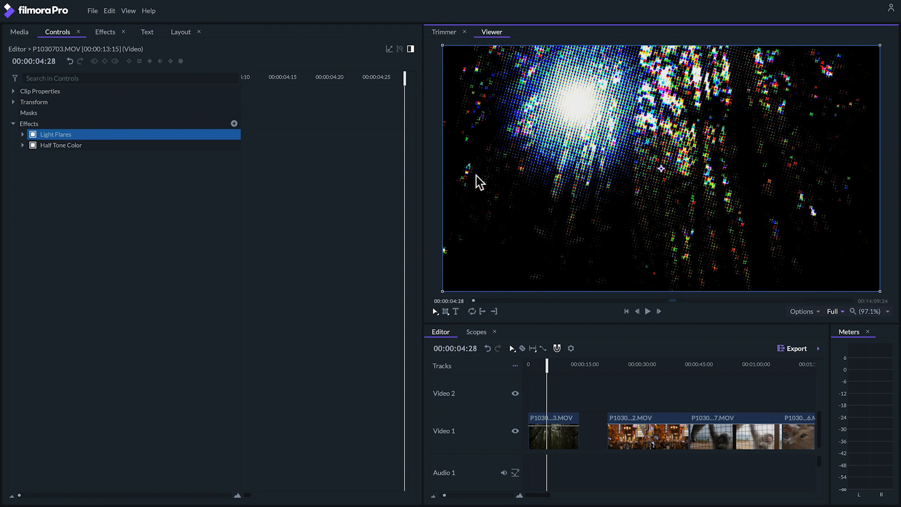
- Reorder the clip's effects so that Half Tone Color sits above Light Flares
{"action": "left_click", "coordinate": [73, 146]}
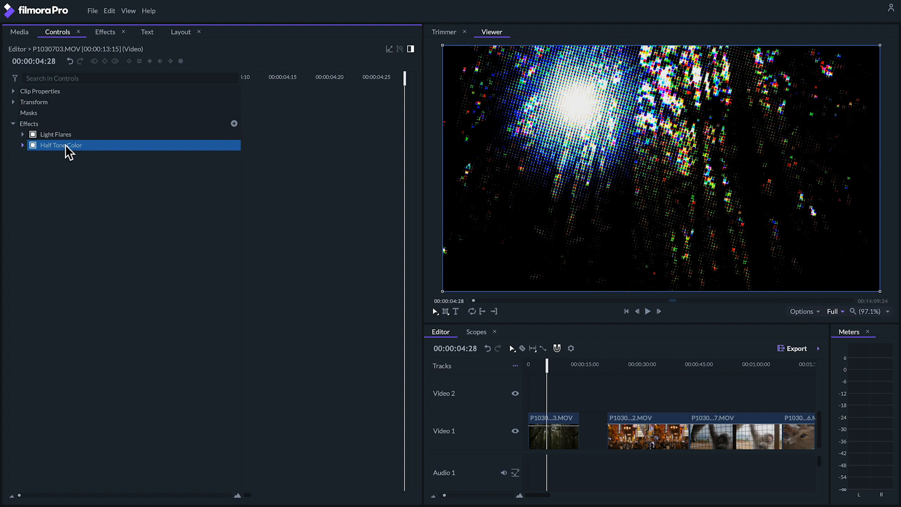
{"action": "left_click_drag", "start_coordinate": [70, 137], "coordinate": [71, 138]}
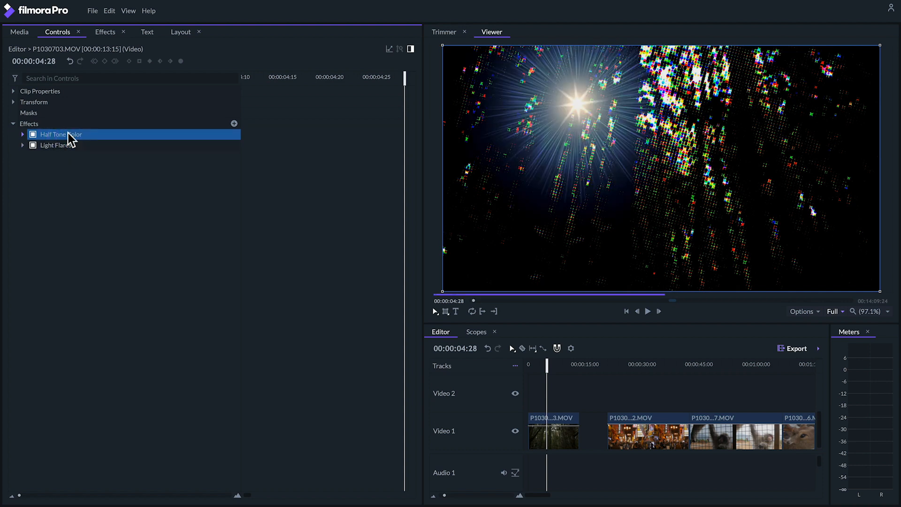
{"action": "left_click", "coordinate": [582, 126]}
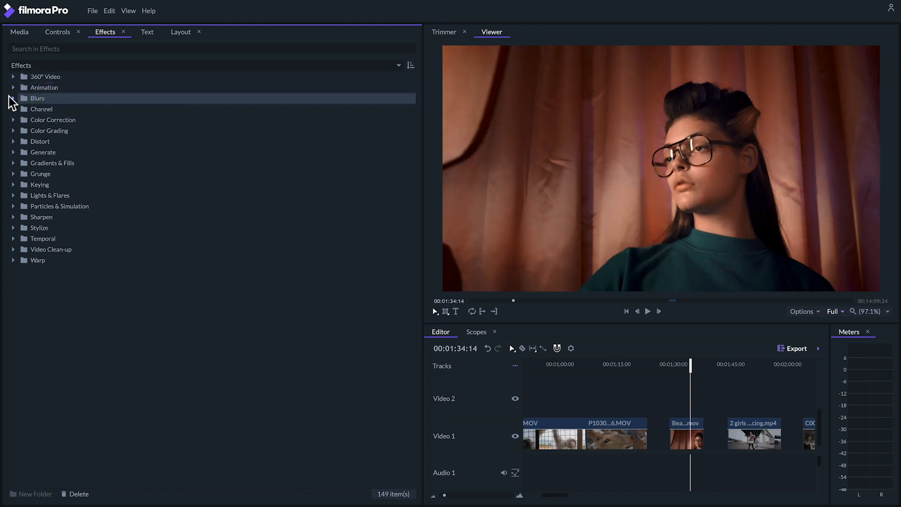
- Apply the Blur effect from the Blurs category to the Beauty 2.mov clip and expand its settings
{"action": "left_click", "coordinate": [14, 98]}
{"action": "left_click_drag", "start_coordinate": [47, 120], "coordinate": [686, 431]}
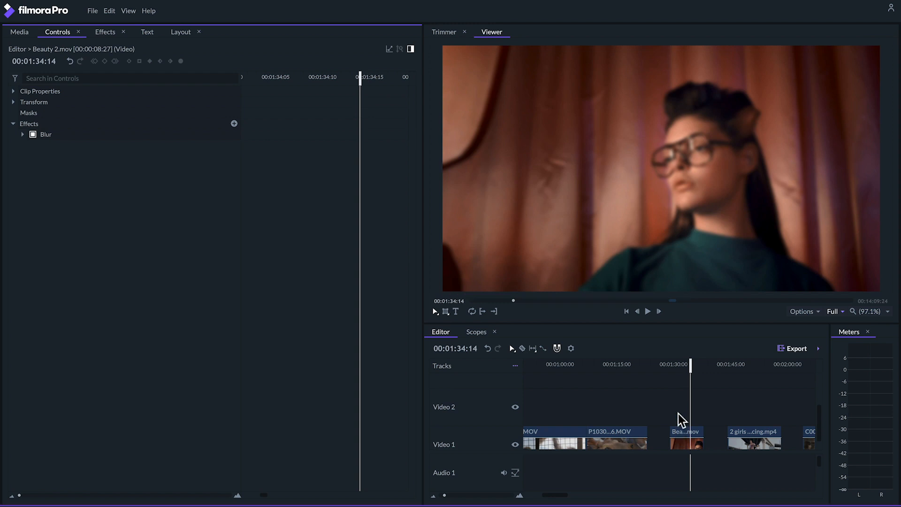
{"action": "left_click", "coordinate": [22, 134]}
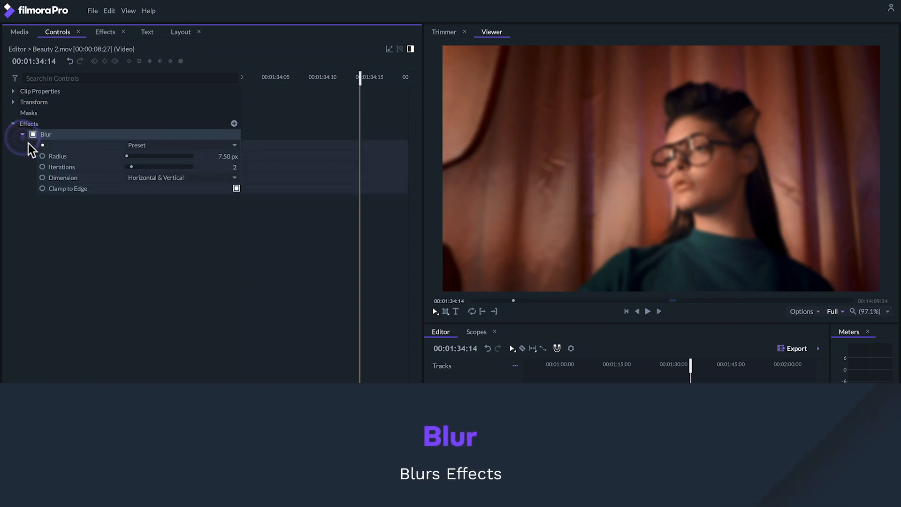
- Set the Blur radius to 0 px and move the playhead to the start of Beauty 2.mov at 00:01:29:18
{"action": "left_click", "coordinate": [127, 156]}
{"action": "left_click_drag", "start_coordinate": [126, 158], "coordinate": [125, 159]}
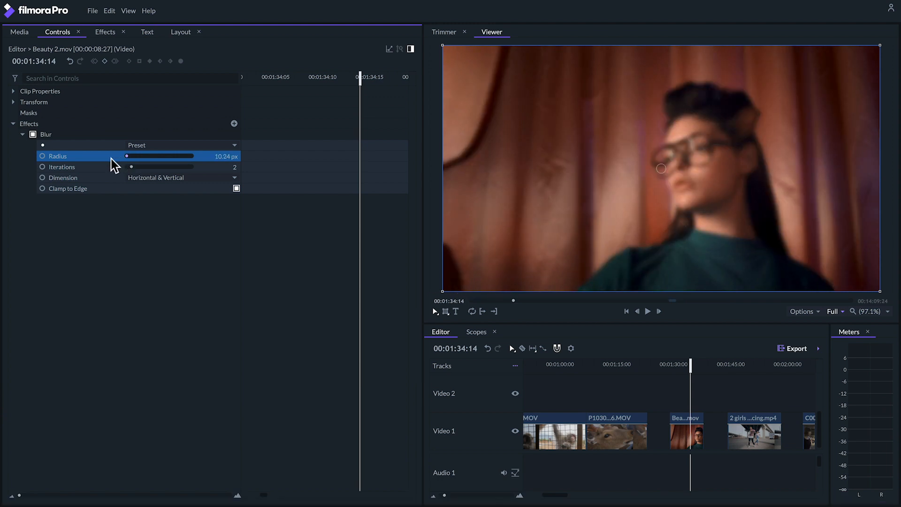
{"action": "left_click_drag", "start_coordinate": [126, 156], "coordinate": [111, 157]}
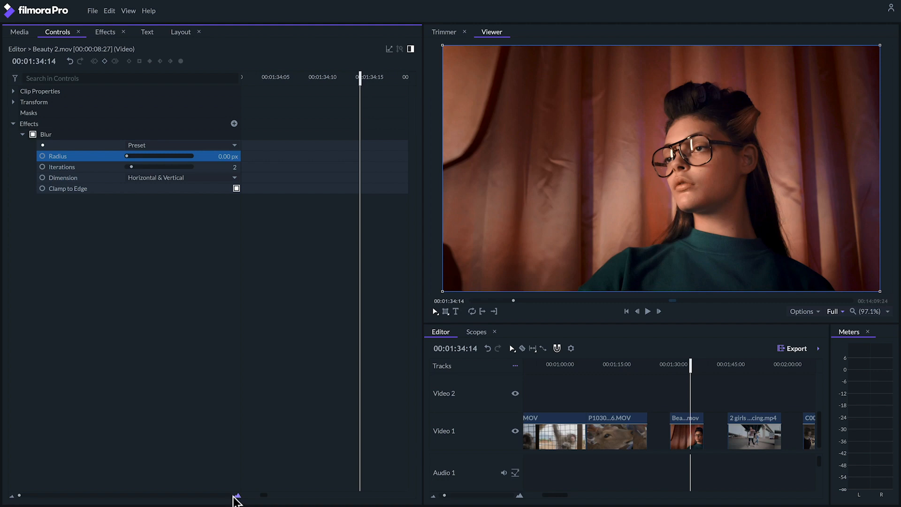
{"action": "left_click_drag", "start_coordinate": [265, 79], "coordinate": [259, 82]}
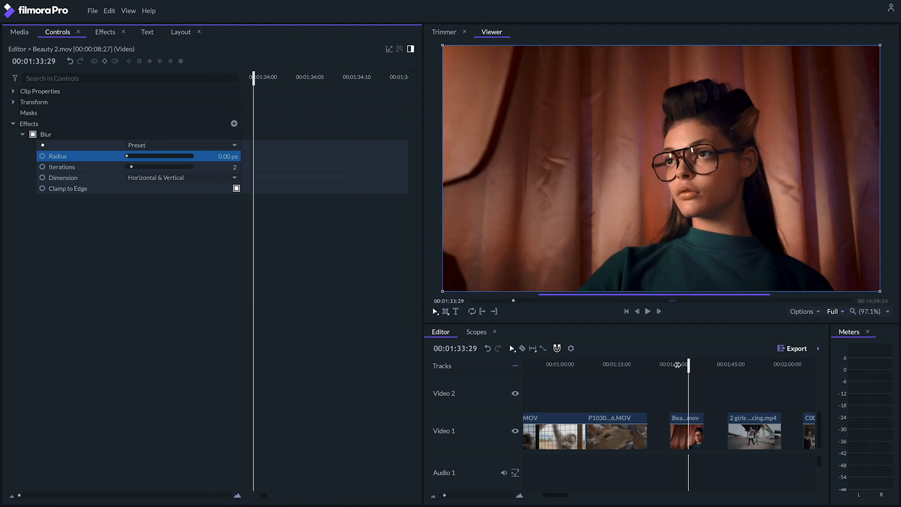
{"action": "left_click", "coordinate": [673, 364]}
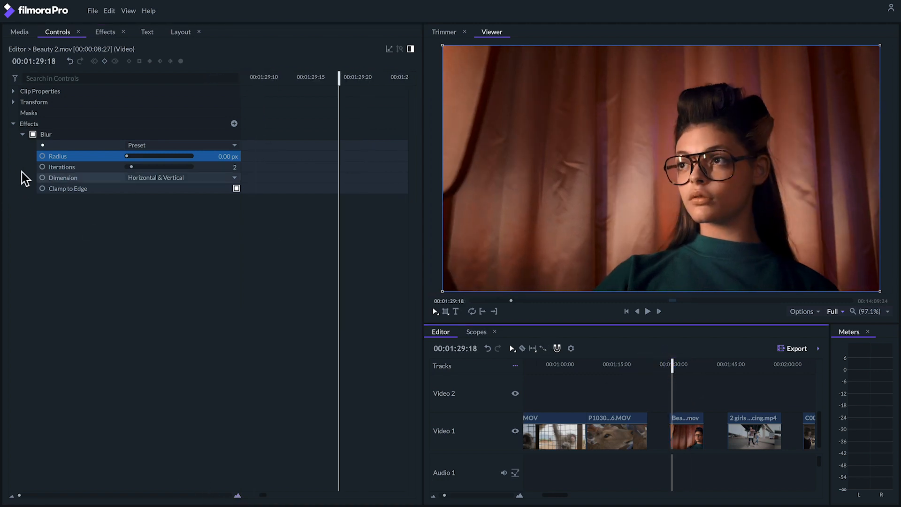
- Keyframe the Blur radius at 46 px at 00:01:37:00 on Beauty 2.mov, and play the clip back from its start
{"action": "left_click_drag", "start_coordinate": [690, 371], "coordinate": [700, 368]}
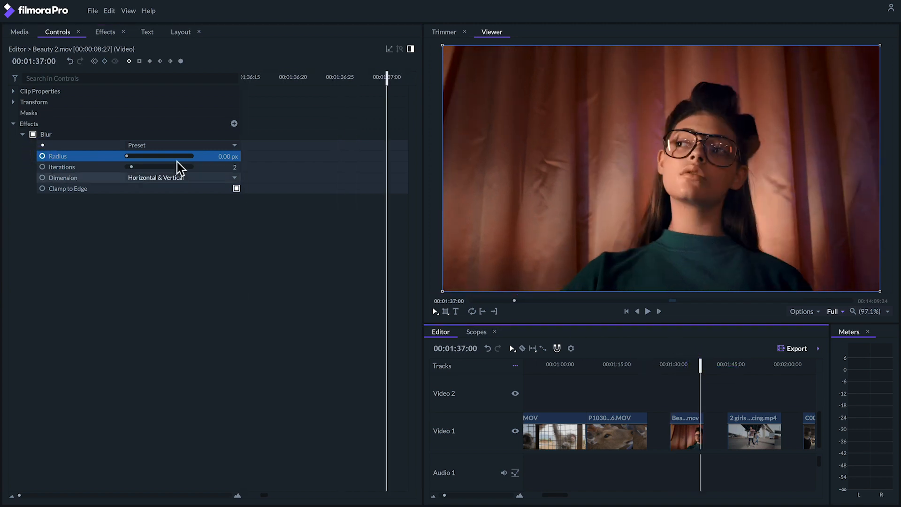
{"action": "left_click_drag", "start_coordinate": [217, 154], "coordinate": [661, 168]}
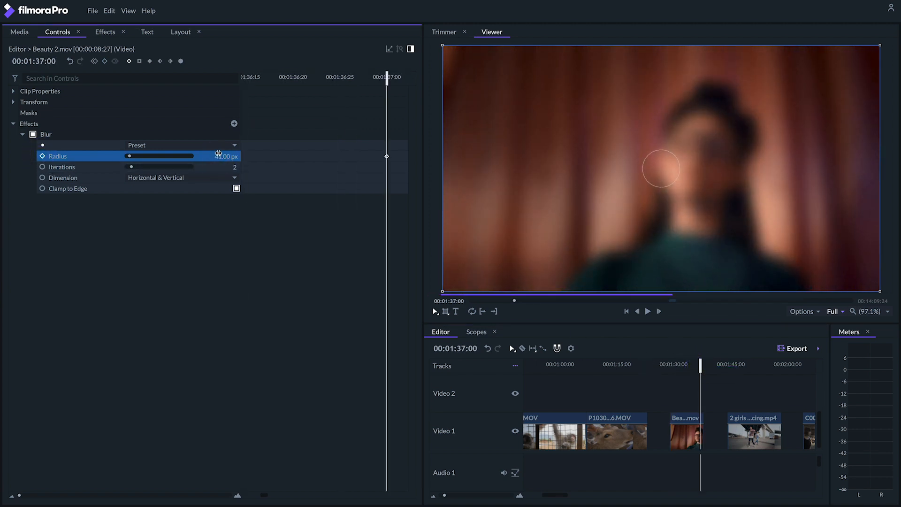
{"action": "left_click_drag", "start_coordinate": [218, 153], "coordinate": [656, 343]}
{"action": "left_click", "coordinate": [670, 366]}
{"action": "key", "text": "space"}
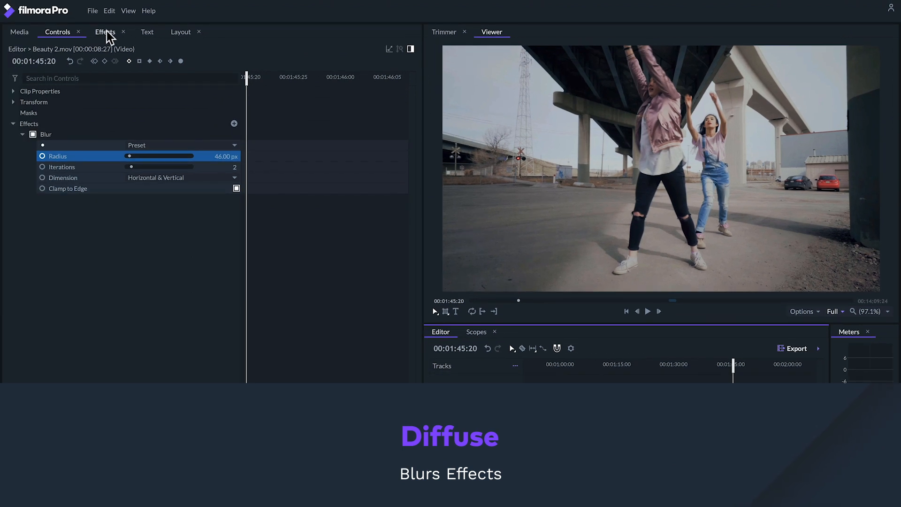
- Apply the Diffuse effect to the 2 girls dancing.mp4 clip, expand its settings and adjust its slider values
{"action": "left_click", "coordinate": [106, 31]}
{"action": "left_click", "coordinate": [49, 131]}
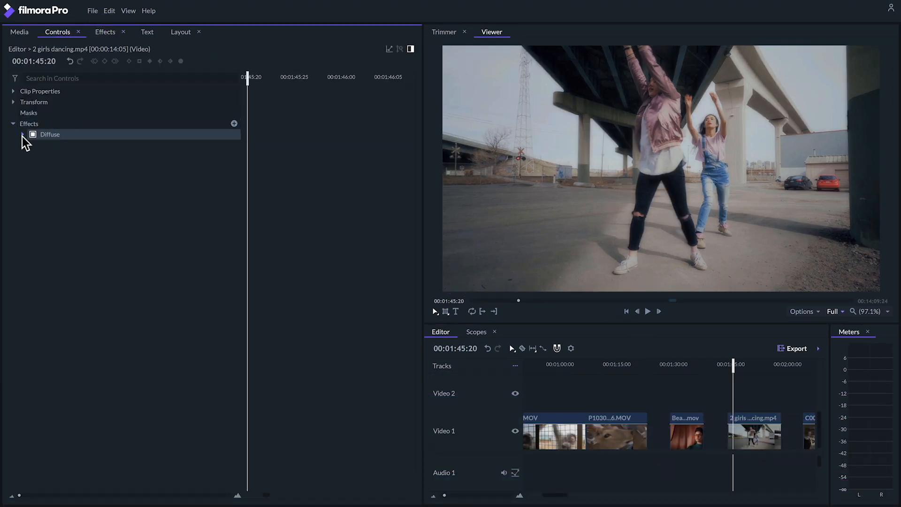
{"action": "left_click", "coordinate": [23, 134]}
{"action": "left_click", "coordinate": [137, 158]}
{"action": "left_click_drag", "start_coordinate": [153, 157], "coordinate": [131, 168]}
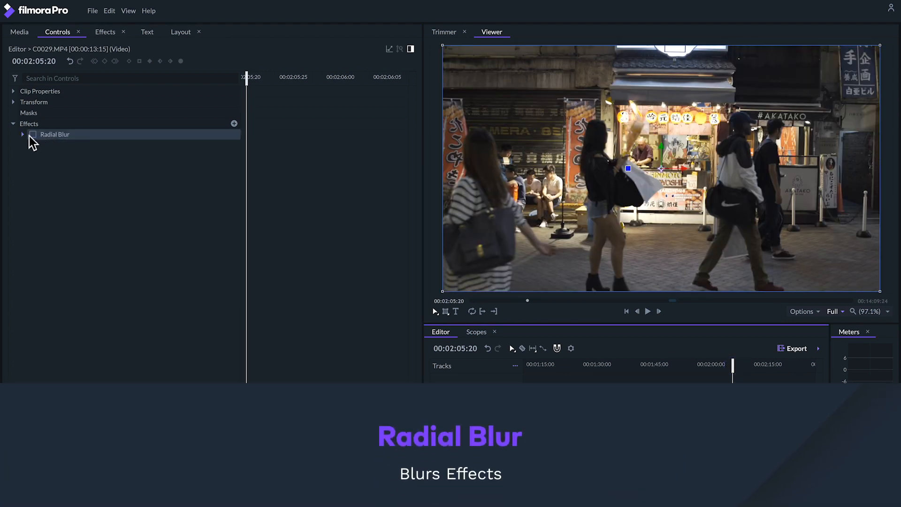
- Turn on the Radial Blur effect on the C0029.MP4 clip and select it to show its centre point in the picture
{"action": "left_click", "coordinate": [32, 134]}
{"action": "left_click", "coordinate": [102, 135]}
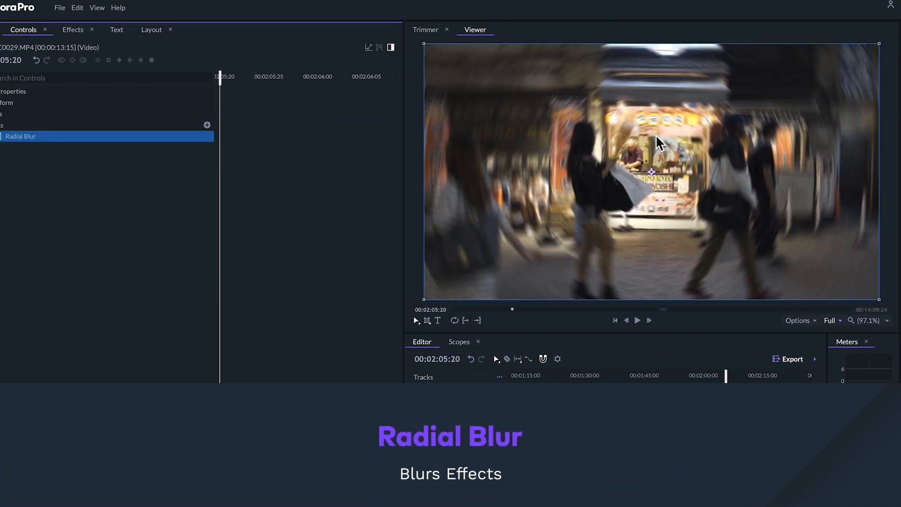
{"action": "left_click", "coordinate": [667, 134]}
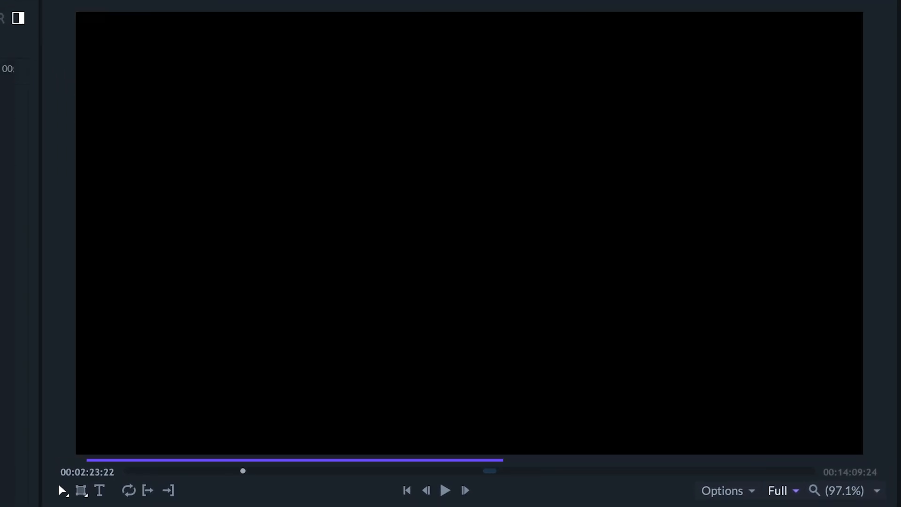
- Play back the second dancing clip around 00:02:39:15 and stop playback
{"action": "key", "text": "space"}
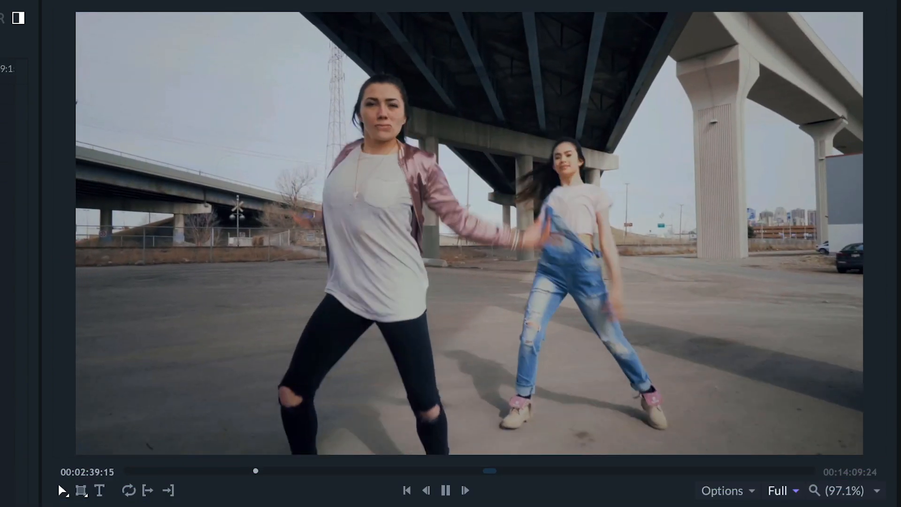
{"action": "key", "text": "space"}
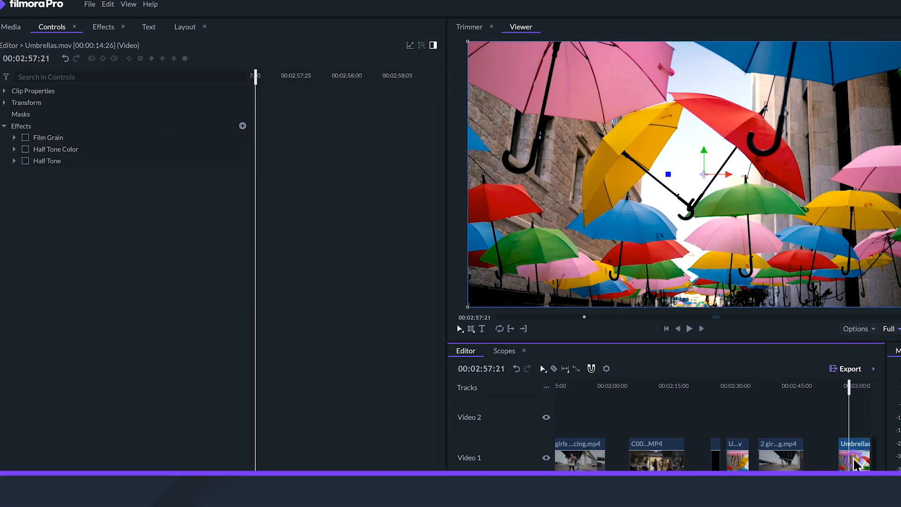
- Preview Film Grain, Half Tone Color and Half Tone in turn on Umbrellas.mov, turning each effect off again
{"action": "left_click", "coordinate": [25, 137]}
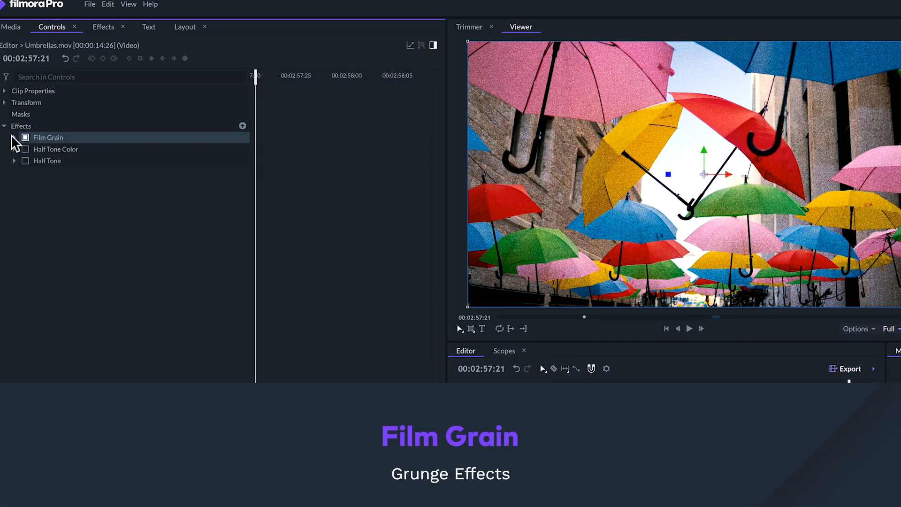
{"action": "left_click", "coordinate": [25, 138]}
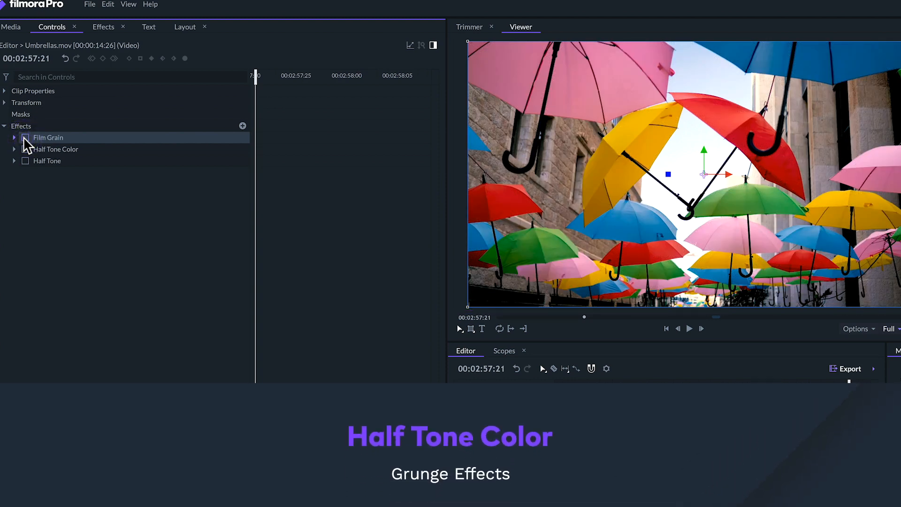
{"action": "left_click", "coordinate": [25, 150]}
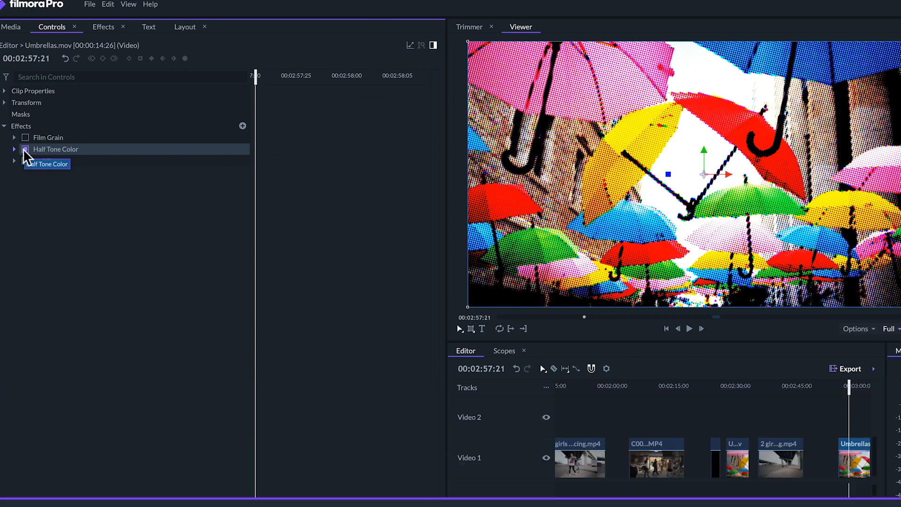
{"action": "left_click", "coordinate": [25, 150]}
{"action": "left_click", "coordinate": [24, 162]}
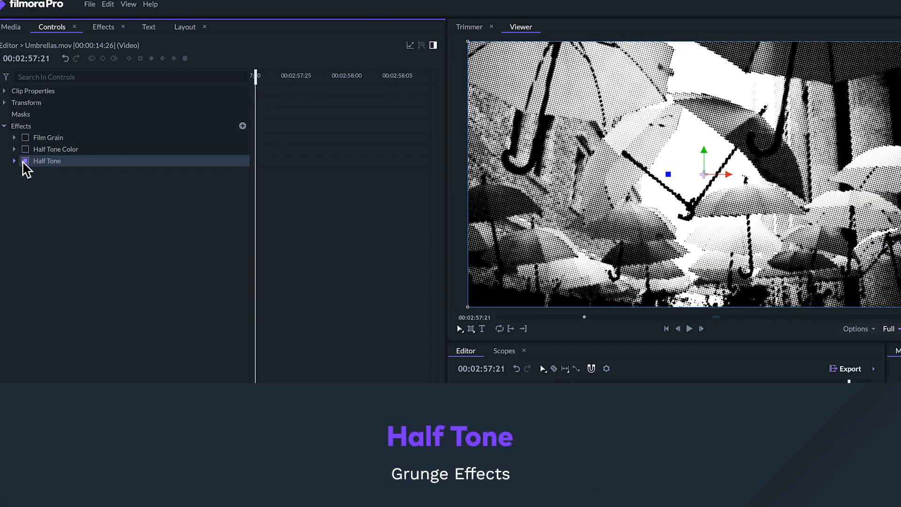
{"action": "left_click", "coordinate": [25, 161]}
{"action": "left_click", "coordinate": [25, 149]}
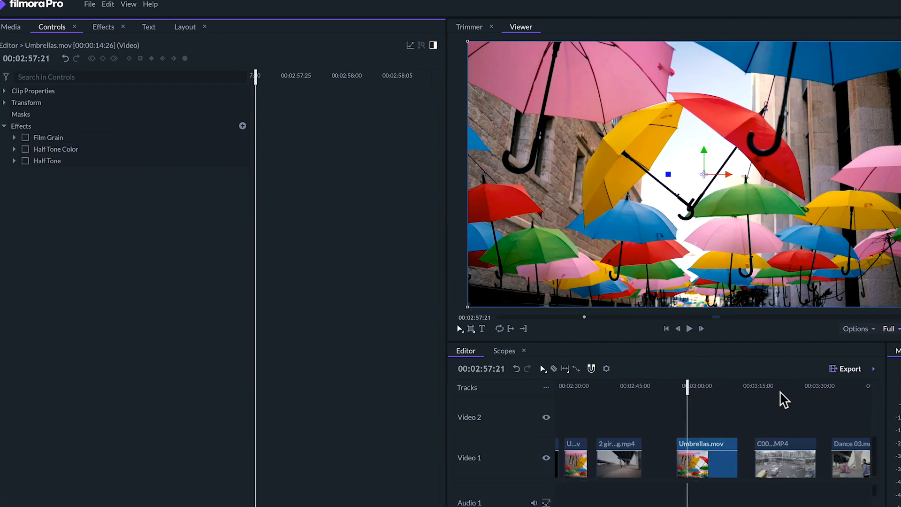
- Play back C0005.MP4 from 00:03:18:14 while toggling its Shake effect, leave the effect off and stop playback
{"action": "left_click", "coordinate": [769, 383]}
{"action": "left_click", "coordinate": [789, 464]}
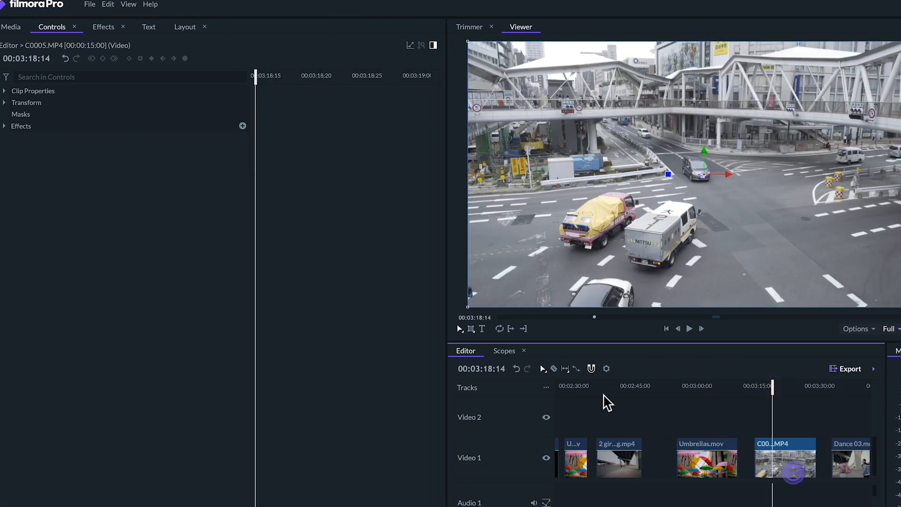
{"action": "left_click", "coordinate": [5, 126]}
{"action": "key", "text": "space"}
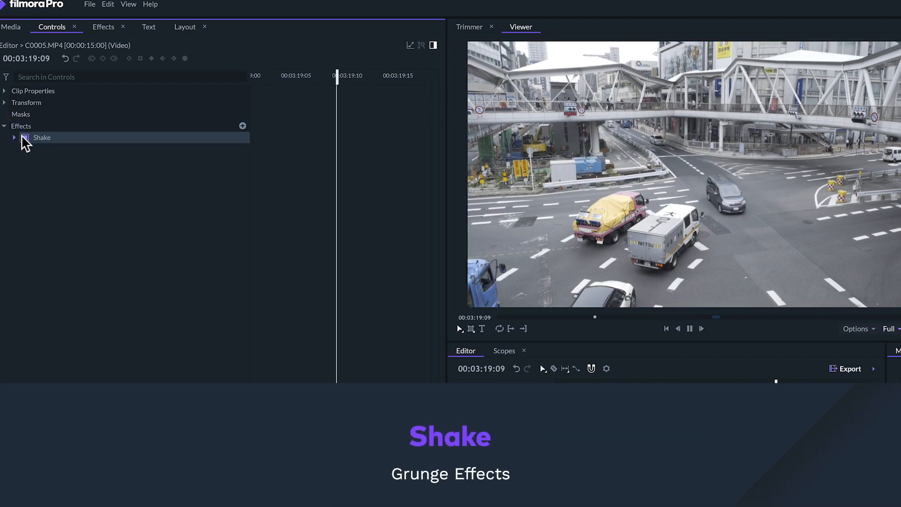
{"action": "left_click", "coordinate": [25, 137]}
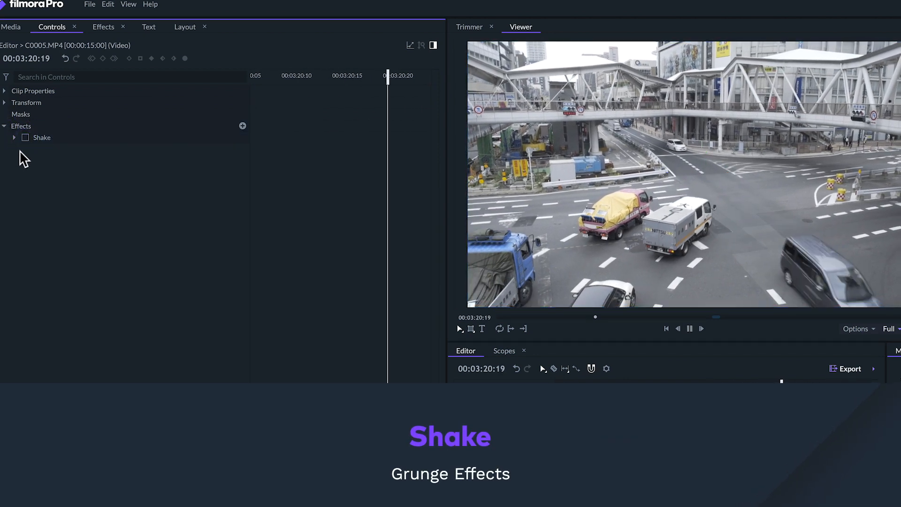
{"action": "key", "text": "space"}
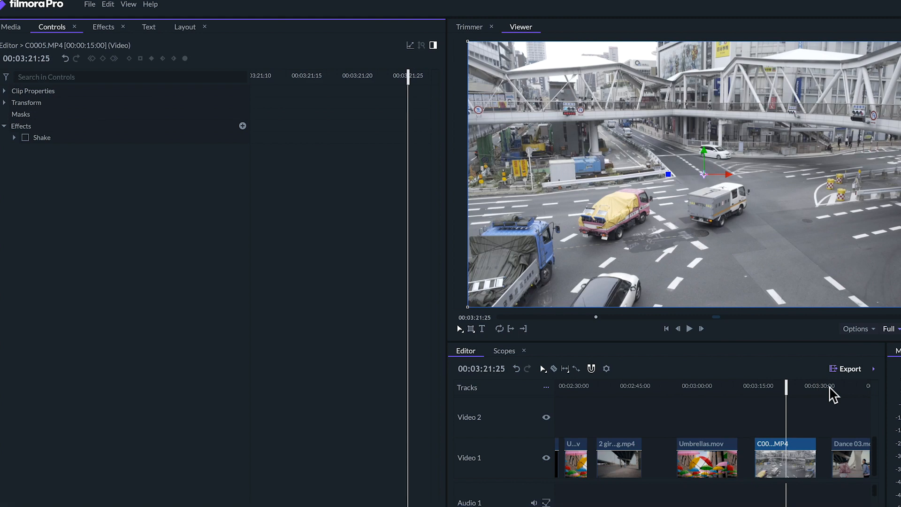
- Play back the Dance 03.mov clip and stop at 00:03:39:18
{"action": "left_click", "coordinate": [830, 386]}
{"action": "key", "text": "space"}
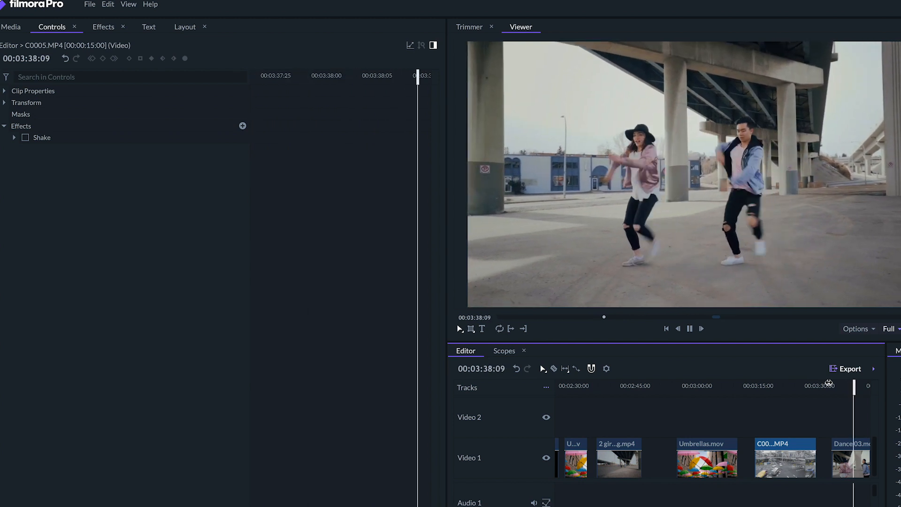
{"action": "scroll", "coordinate": [844, 407], "scroll_direction": "right", "scroll_amount": 5}
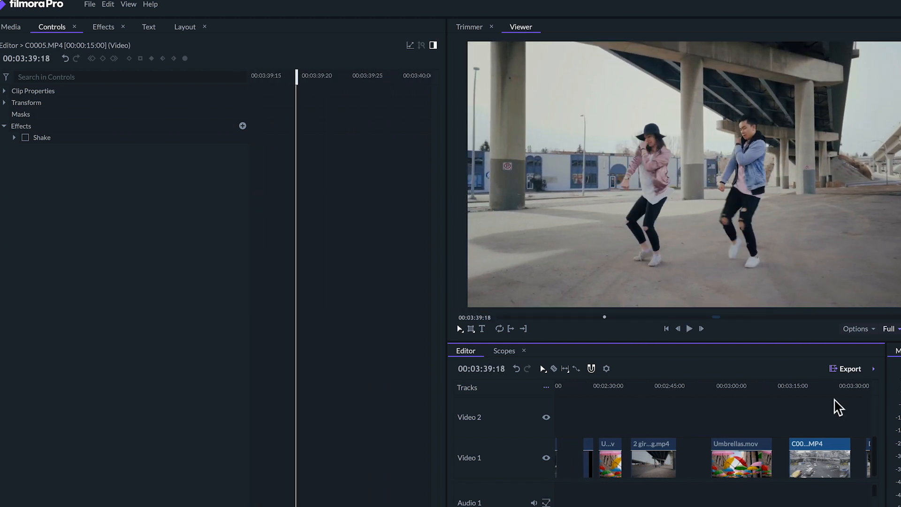
- Select Parking.mov at 00:03:53:24, turn on its Light Flares effect and expand the effect's settings
{"action": "left_click", "coordinate": [752, 458]}
{"action": "left_click", "coordinate": [747, 389]}
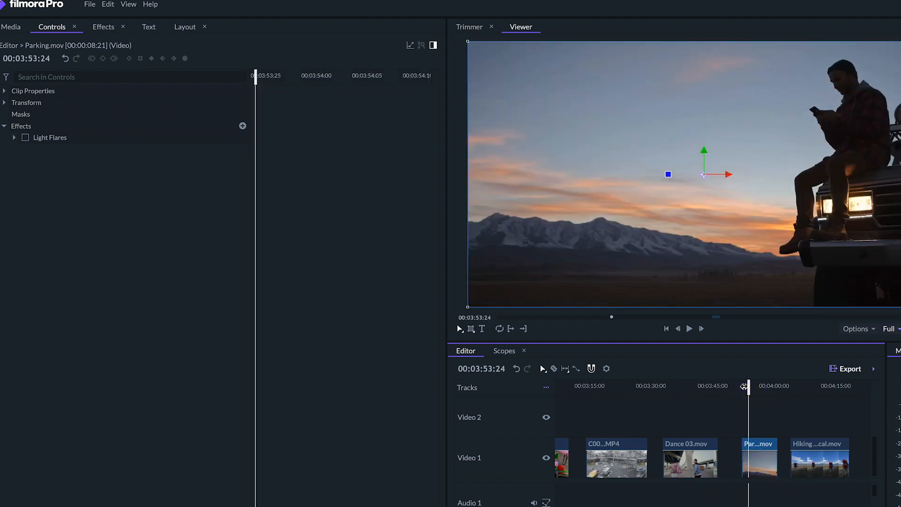
{"action": "left_click", "coordinate": [25, 137]}
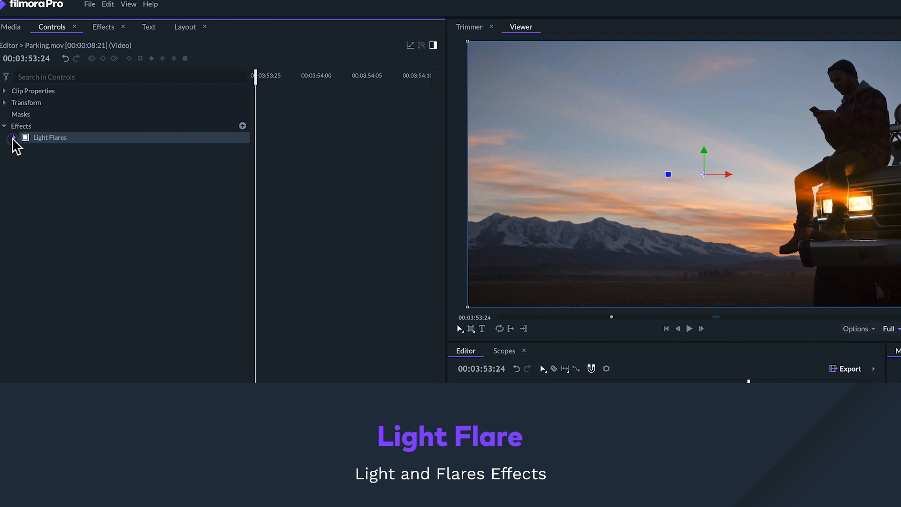
{"action": "left_click", "coordinate": [14, 137]}
{"action": "left_click", "coordinate": [67, 137]}
- Adjust and slightly enlarge the flare over the car's headlights, and browse the available flare types
{"action": "mouse_move", "coordinate": [856, 200]}
{"action": "left_mouse_down"}
{"action": "mouse_move", "coordinate": [869, 215]}
{"action": "mouse_move", "coordinate": [874, 209]}
{"action": "mouse_move", "coordinate": [854, 198]}
{"action": "left_mouse_up"}
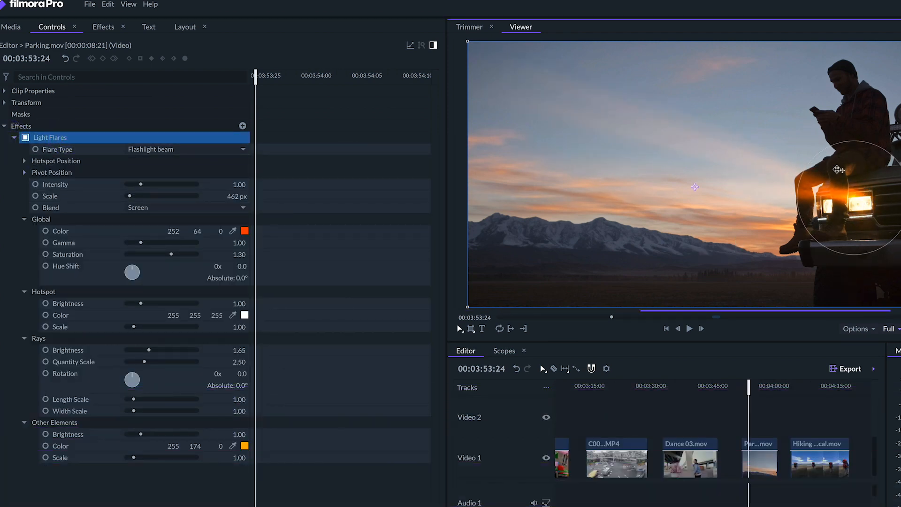
{"action": "mouse_move", "coordinate": [822, 155]}
{"action": "left_mouse_down"}
{"action": "mouse_move", "coordinate": [798, 127]}
{"action": "mouse_move", "coordinate": [807, 153]}
{"action": "left_mouse_up"}
{"action": "left_click", "coordinate": [176, 150]}
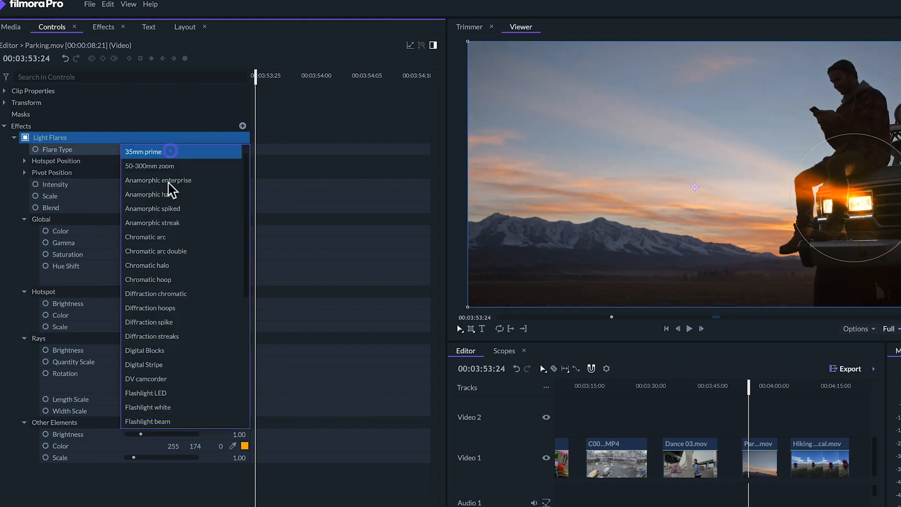
{"action": "left_click", "coordinate": [163, 258]}
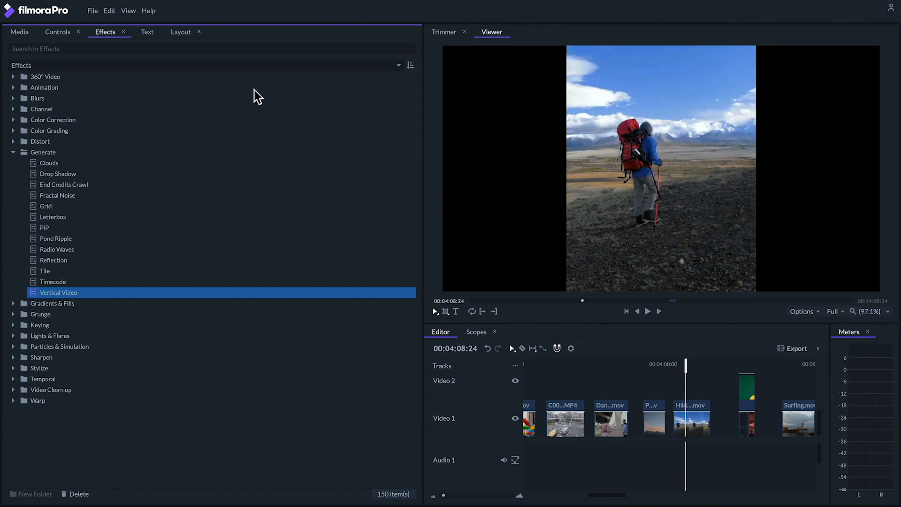
- Apply the Vertical Video effect from the Generate category to the Hiking Vertical.mov clip and expand its settings
{"action": "left_click", "coordinate": [47, 155]}
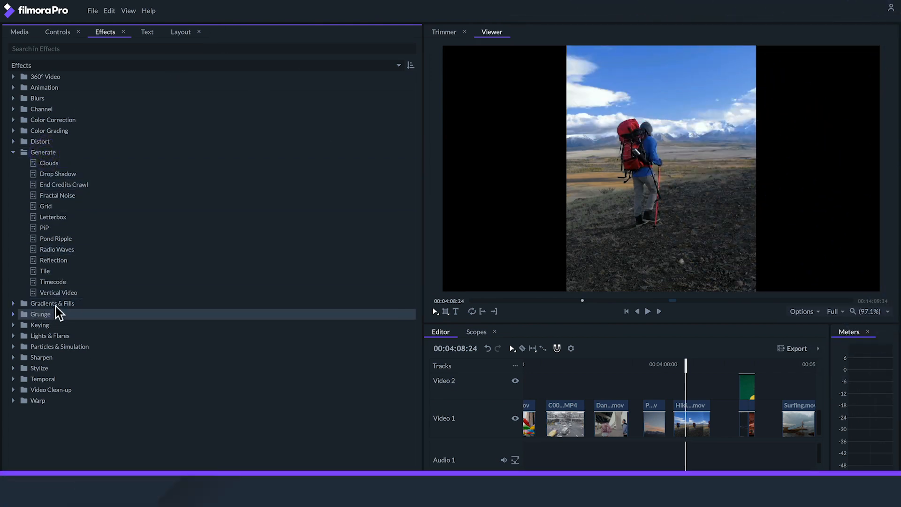
{"action": "left_click", "coordinate": [60, 293]}
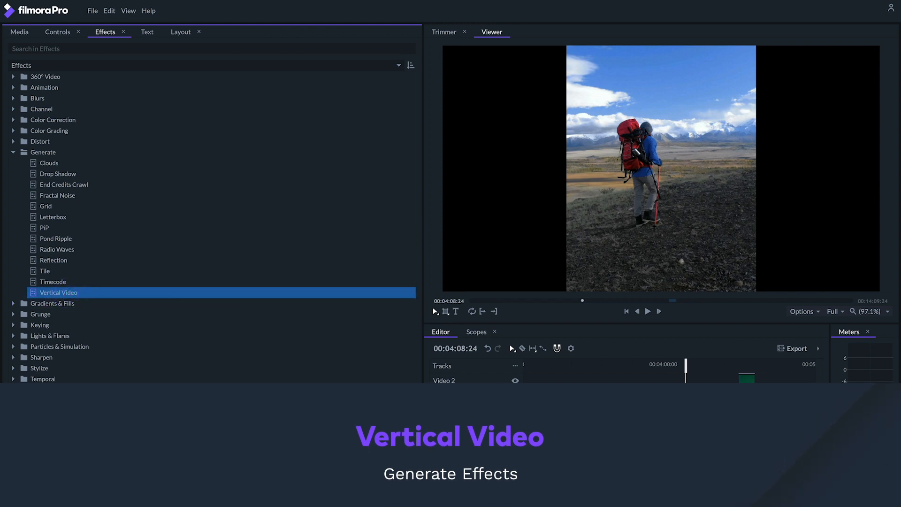
{"action": "left_click_drag", "start_coordinate": [59, 292], "coordinate": [693, 420]}
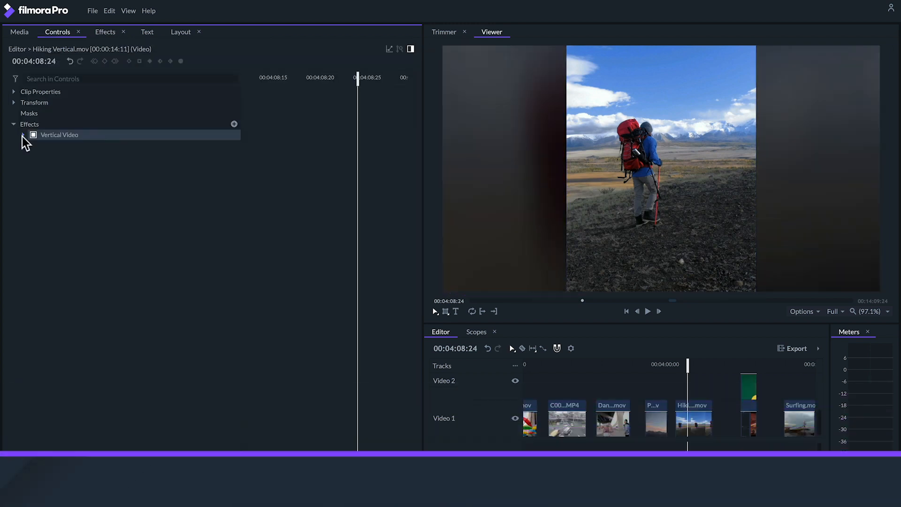
{"action": "left_click", "coordinate": [23, 135]}
- Set the Vertical Video effect's blur to 50 px and exposure to -0.40, and play the clip back
{"action": "left_click", "coordinate": [130, 158]}
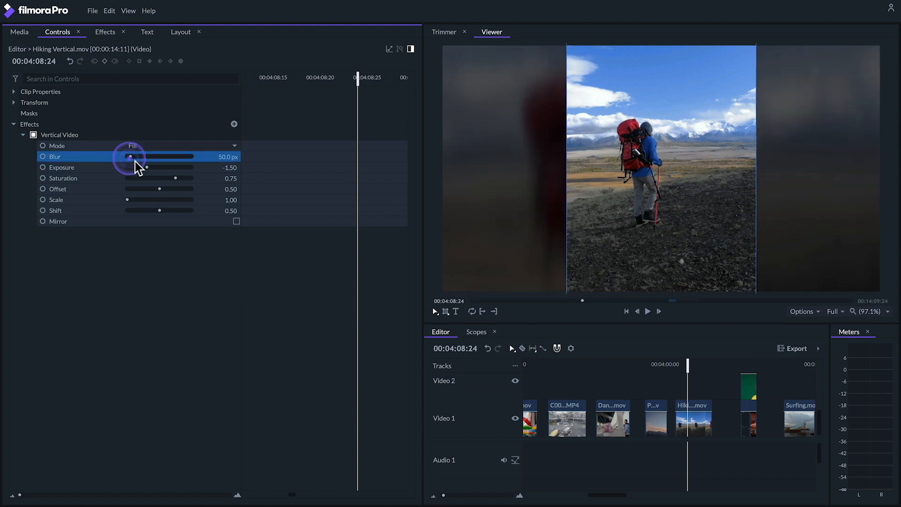
{"action": "left_click", "coordinate": [153, 168]}
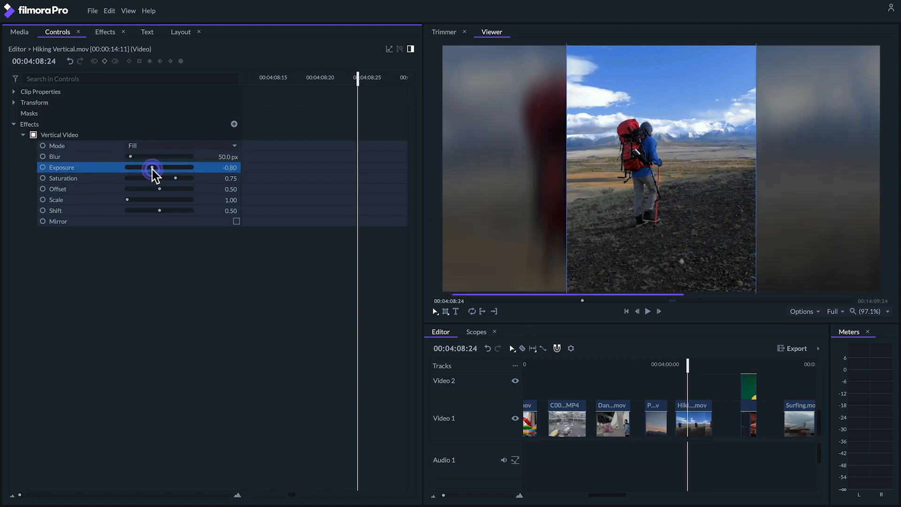
{"action": "left_click_drag", "start_coordinate": [154, 169], "coordinate": [156, 170]}
{"action": "key", "text": "space"}
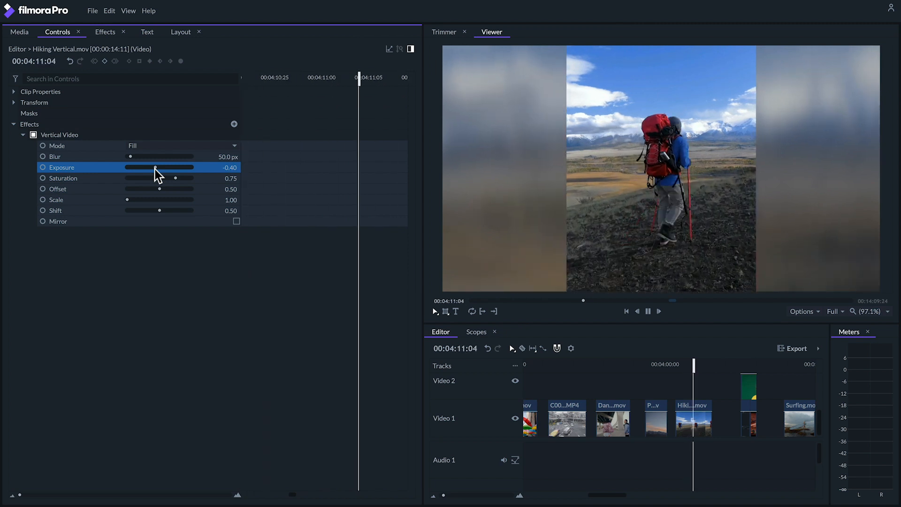
{"action": "key", "text": "space"}
{"action": "key", "text": "space"}
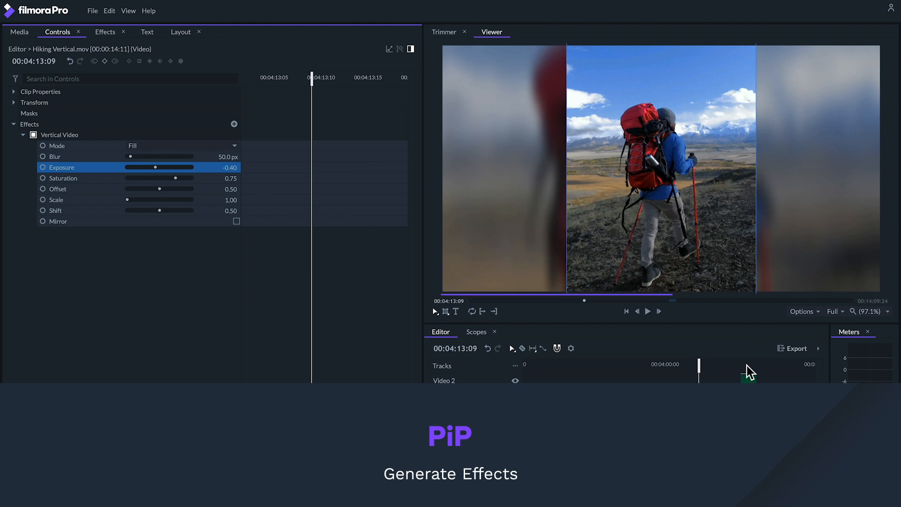
- Move the playhead to PIP.mp4 at 00:04:31:13, turn on its PiP effect and play the clip
{"action": "left_click", "coordinate": [747, 366]}
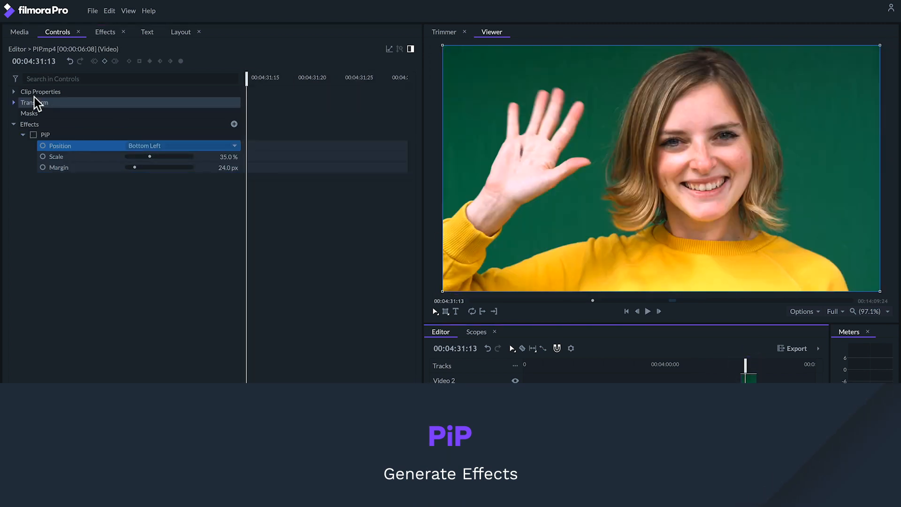
{"action": "left_click", "coordinate": [33, 135]}
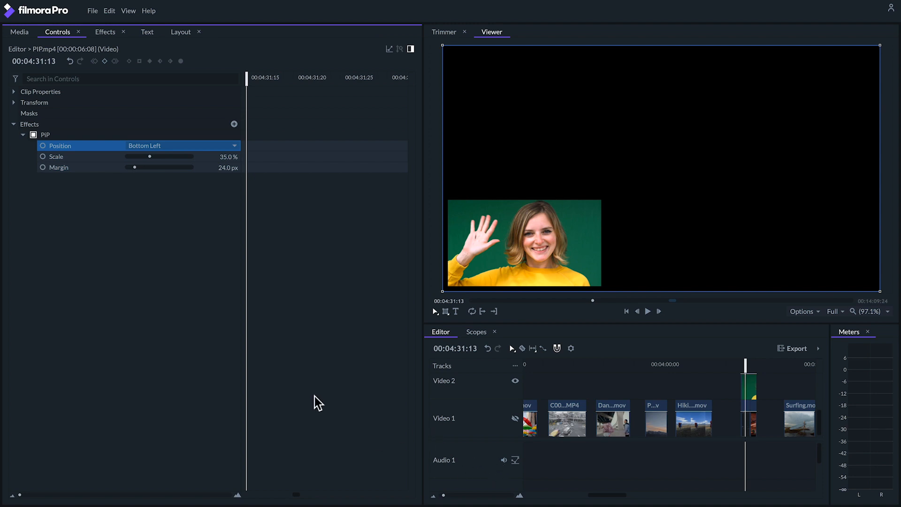
{"action": "key", "text": "space"}
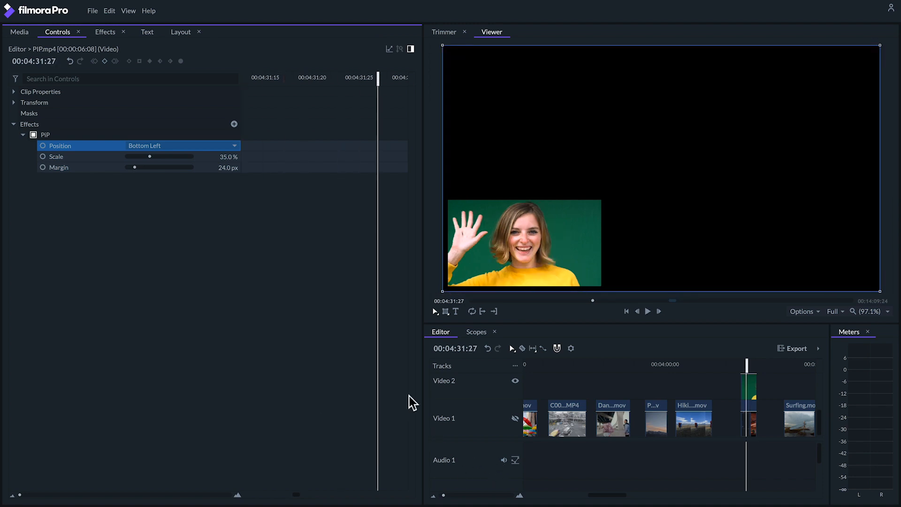
- Make the Video 1 track visible, play the picture-in-picture composite, and move the playhead to 00:04:34:19
{"action": "left_click", "coordinate": [515, 419]}
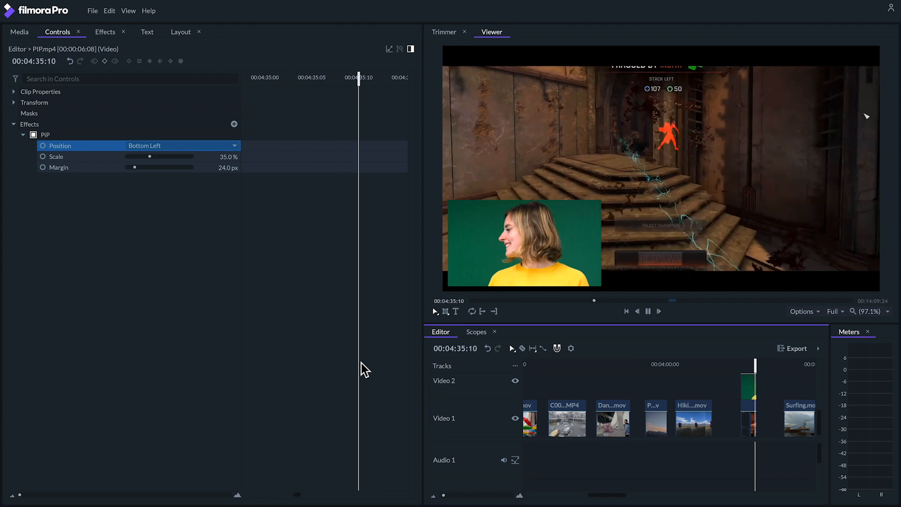
{"action": "key", "text": "space"}
{"action": "left_click", "coordinate": [753, 365]}
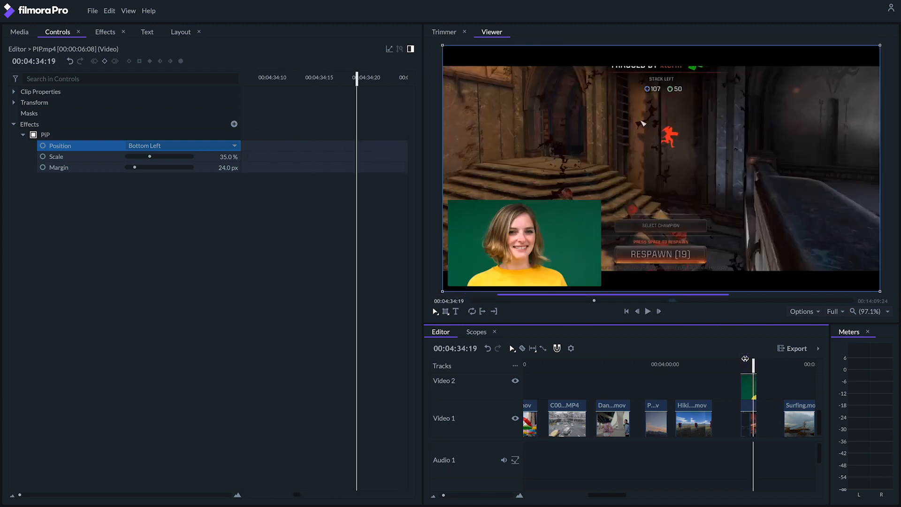
- Try the PiP effect's Bottom Right and another corner position, and return it to Bottom Left
{"action": "left_click", "coordinate": [181, 146]}
{"action": "left_click", "coordinate": [174, 175]}
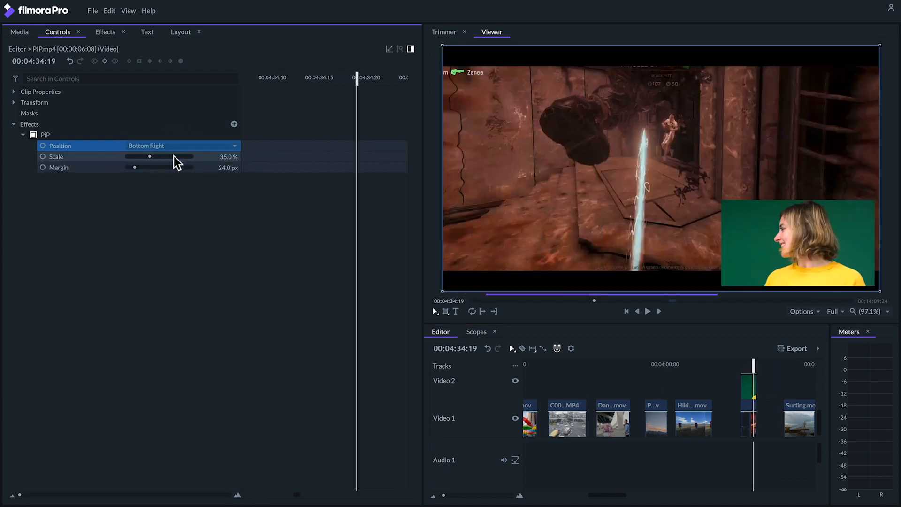
{"action": "left_click", "coordinate": [190, 146]}
{"action": "left_click", "coordinate": [181, 216]}
{"action": "left_click", "coordinate": [185, 146]}
{"action": "left_click", "coordinate": [190, 147]}
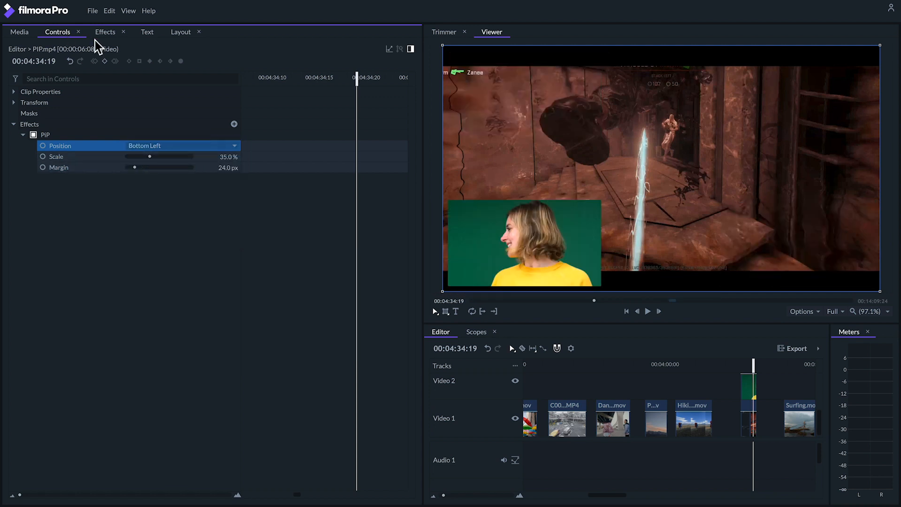
- Apply the Greenscreen Key preset to the PIP.mp4 clip, adjusting one of its settings, and play the result
{"action": "left_click", "coordinate": [105, 32]}
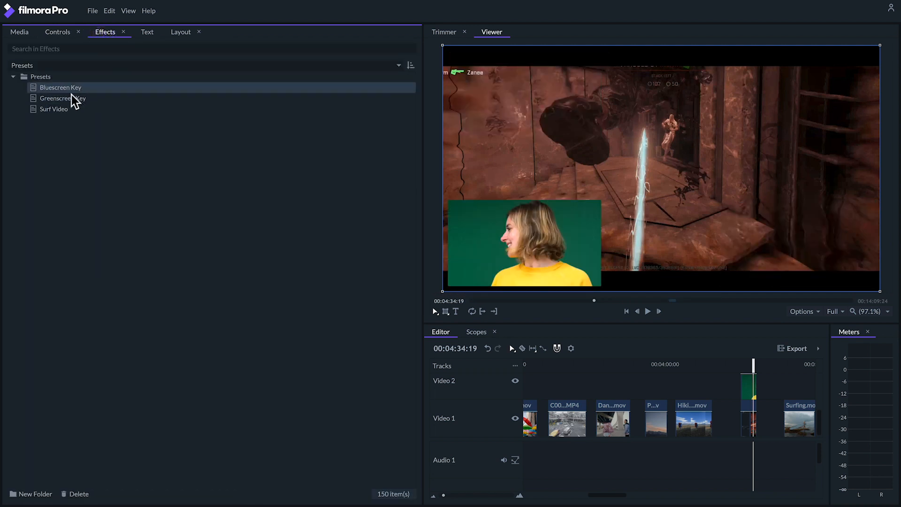
{"action": "left_click_drag", "start_coordinate": [67, 99], "coordinate": [748, 427]}
{"action": "left_click", "coordinate": [23, 189]}
{"action": "left_click_drag", "start_coordinate": [168, 211], "coordinate": [188, 210]}
{"action": "key", "text": "space"}
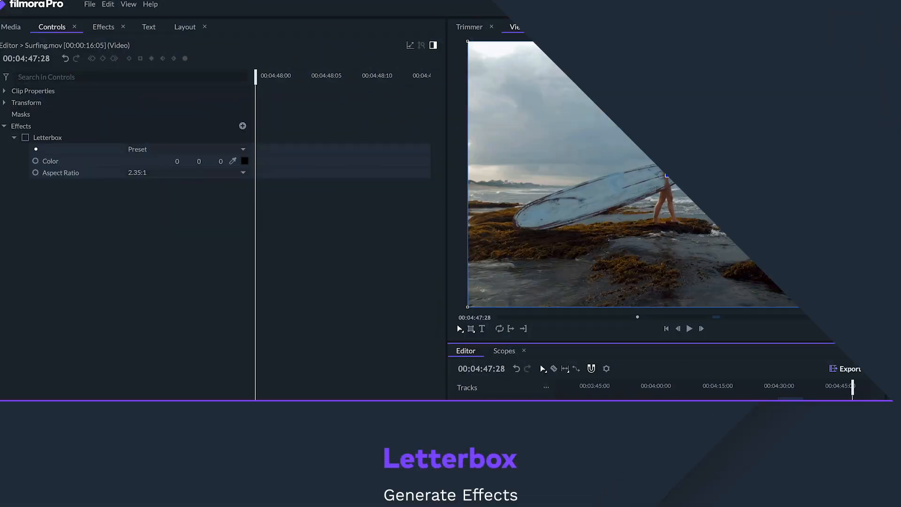
- Turn on the Letterbox effect on Surfing.mov and try its 2.39:1 (Widescreen Cinema) and 6:5 (Movietone) Film presets
{"action": "left_click", "coordinate": [26, 137]}
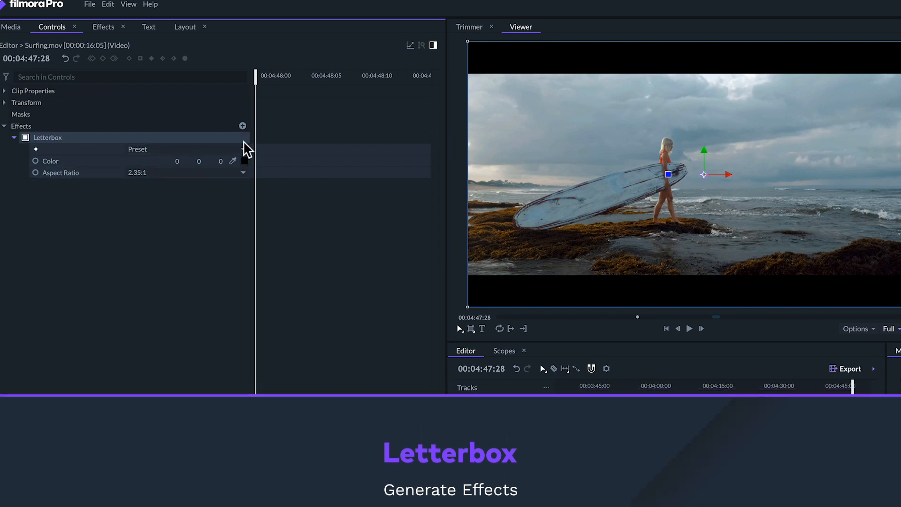
{"action": "left_click", "coordinate": [179, 151]}
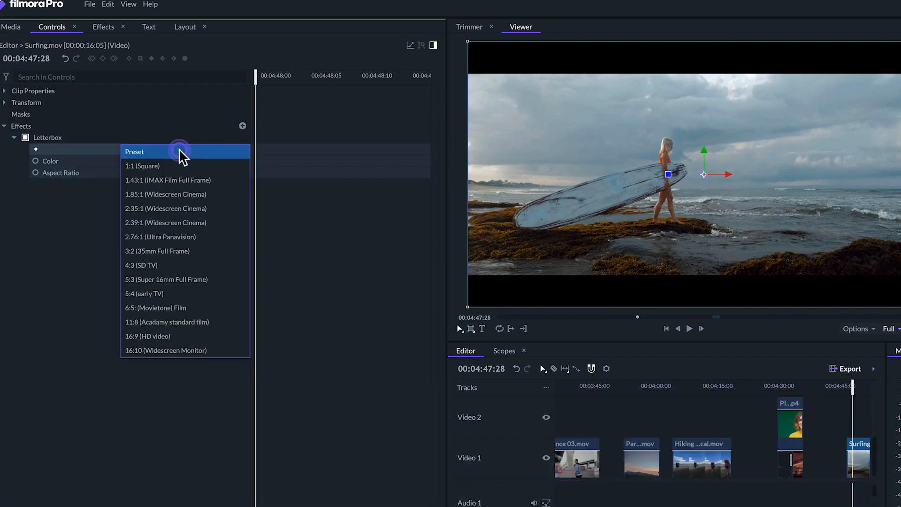
{"action": "left_click", "coordinate": [197, 222]}
{"action": "left_click", "coordinate": [210, 151]}
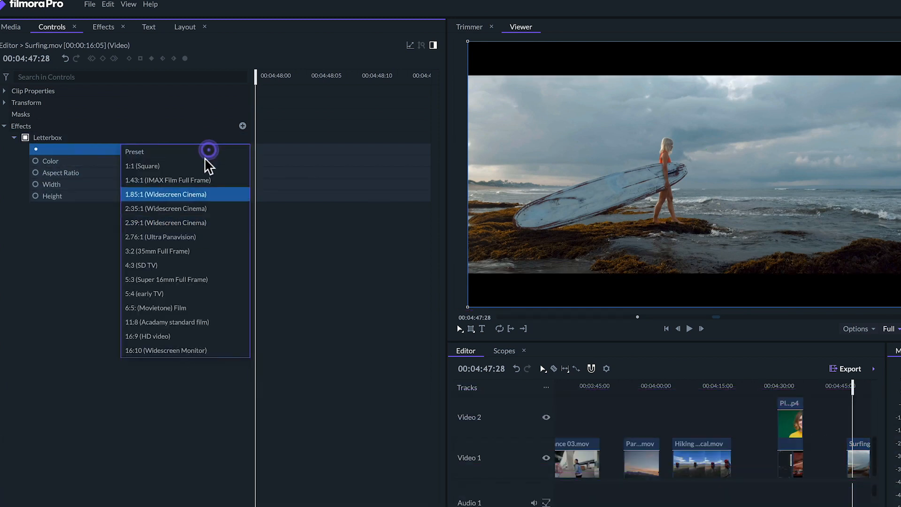
{"action": "left_click", "coordinate": [200, 296]}
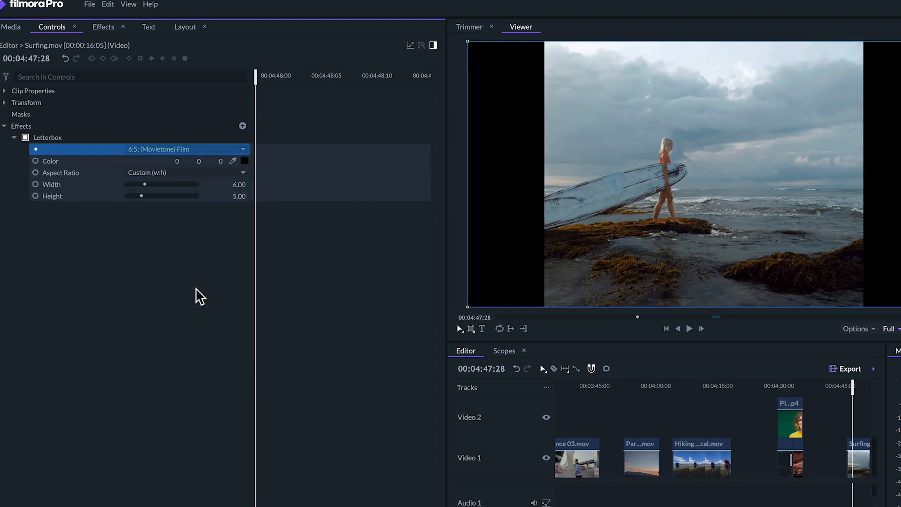
- Try the 16:9 aspect ratio on the Letterbox effect, and settle on 2.35:1
{"action": "left_click", "coordinate": [188, 175]}
{"action": "left_click", "coordinate": [183, 221]}
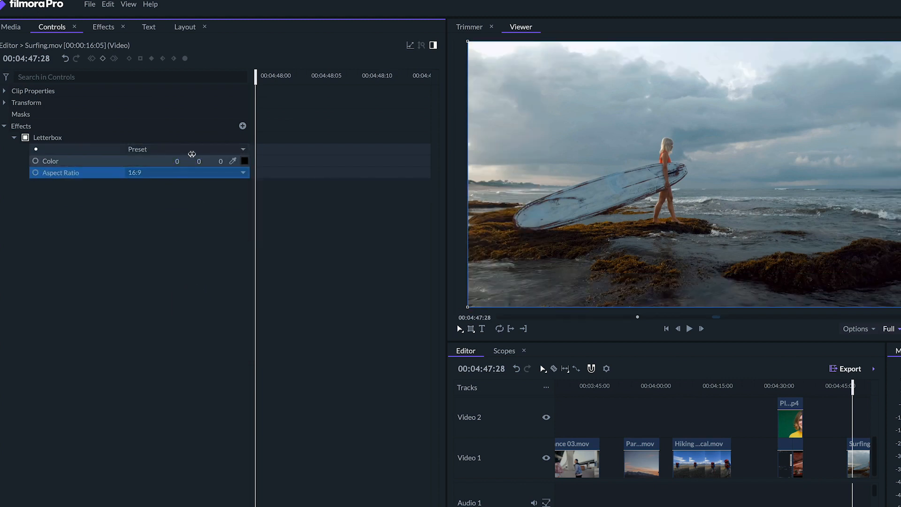
{"action": "left_click", "coordinate": [179, 176]}
{"action": "left_click", "coordinate": [178, 231]}
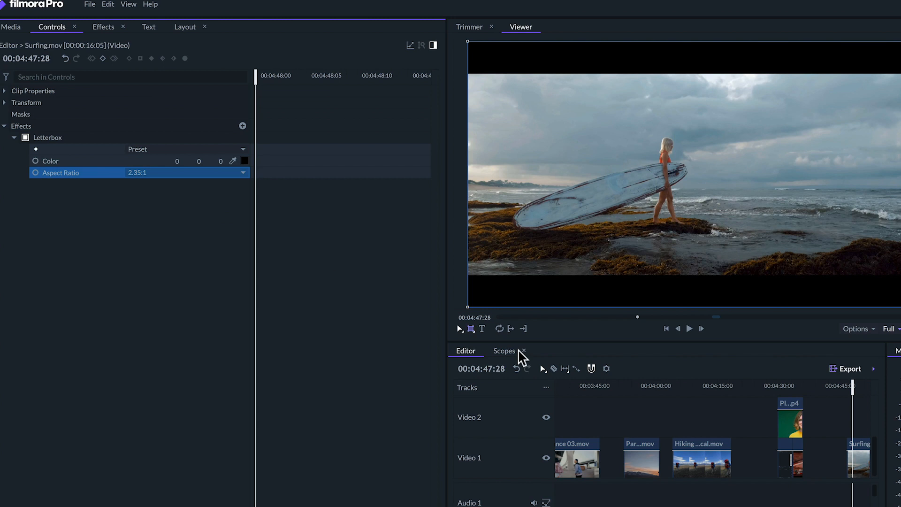
- Select Dance 02.mov with the playhead at 00:05:13:01, and turn on and expand its 4-Point Color Gradient effect
{"action": "scroll", "coordinate": [762, 403], "scroll_direction": "right", "scroll_amount": 5}
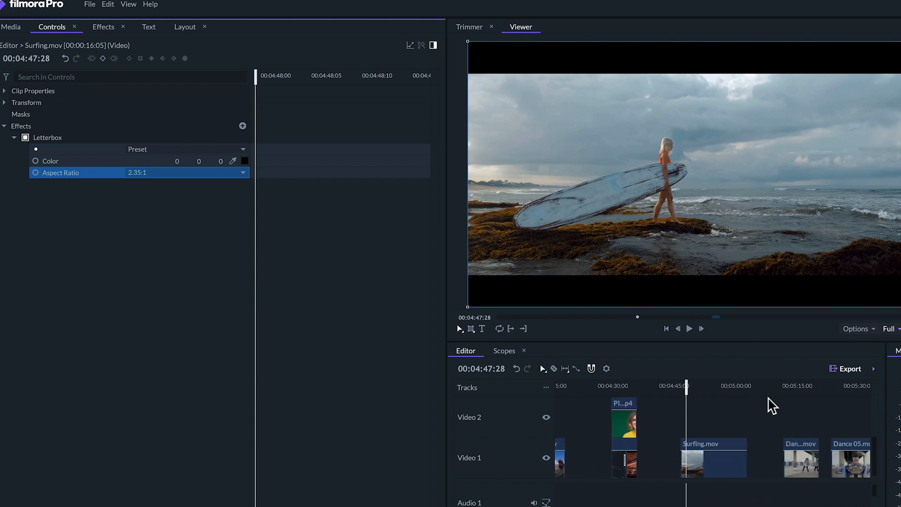
{"action": "left_click", "coordinate": [776, 387]}
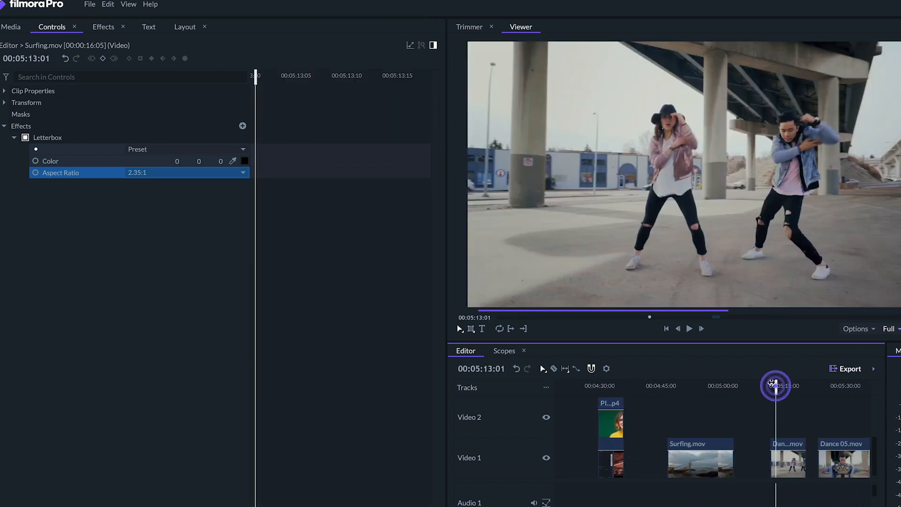
{"action": "left_click", "coordinate": [787, 471]}
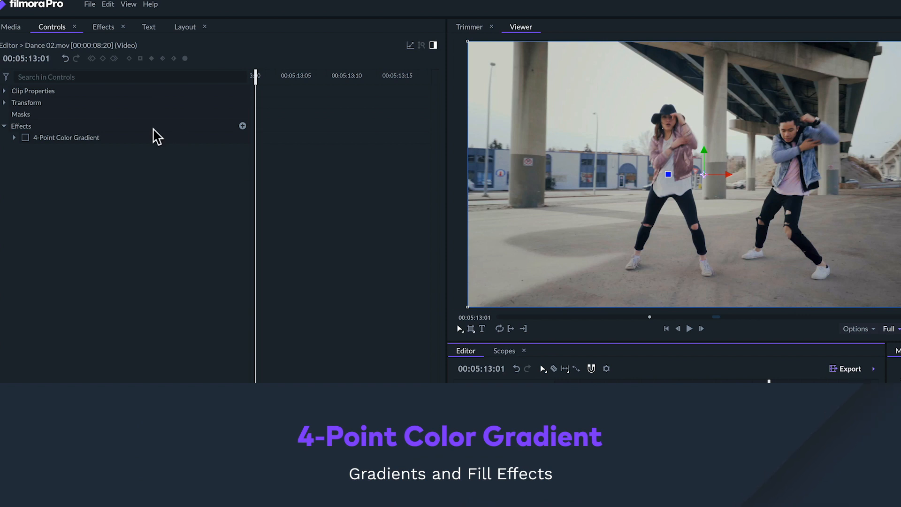
{"action": "left_click", "coordinate": [25, 138]}
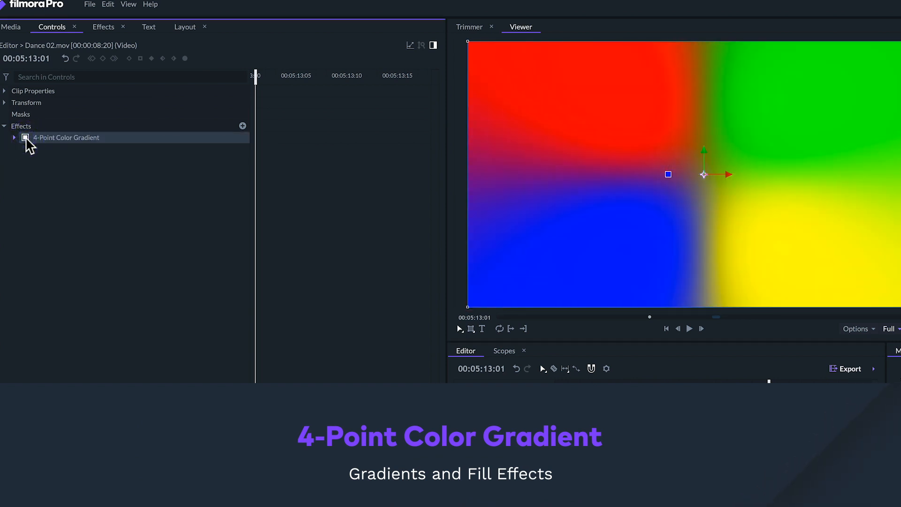
{"action": "left_click", "coordinate": [14, 138]}
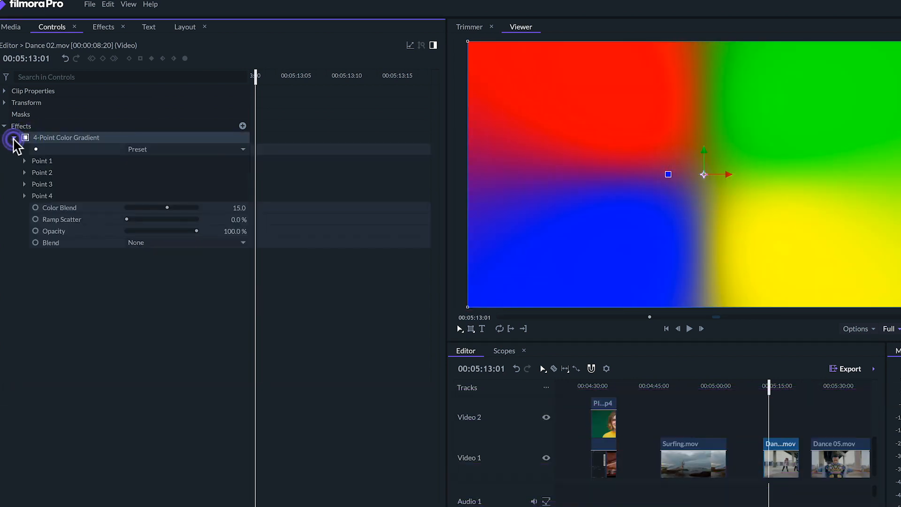
- Set the 4-Point Color Gradient's blend mode to Add and Color Dodge in turn, and play the clip
{"action": "left_click", "coordinate": [170, 244]}
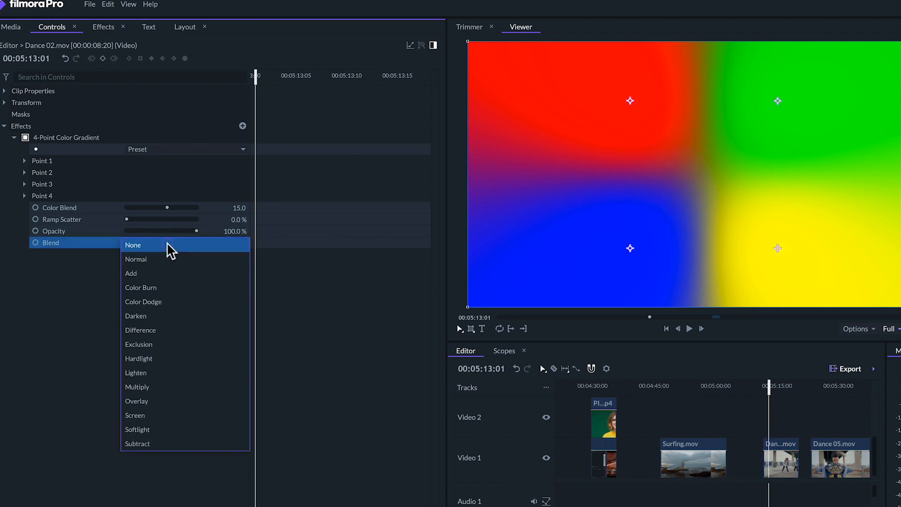
{"action": "left_click", "coordinate": [161, 273]}
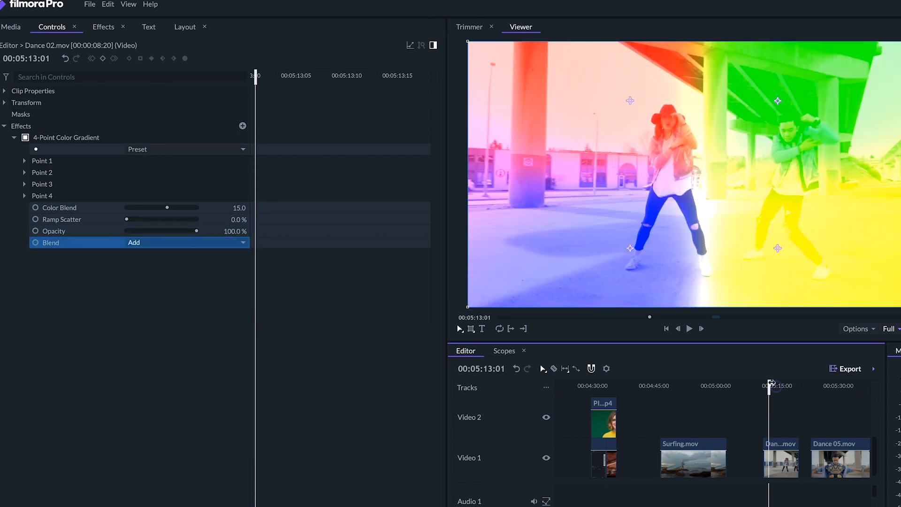
{"action": "key", "text": "space"}
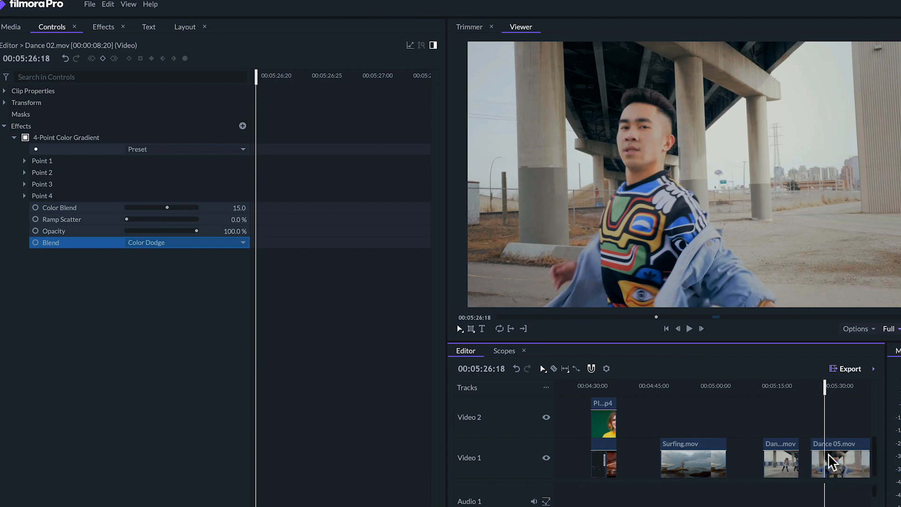
- Turn on the Motion Trails effect on Dance 05.mov, playing the clip without and with it
{"action": "left_click", "coordinate": [829, 462]}
{"action": "key", "text": "space"}
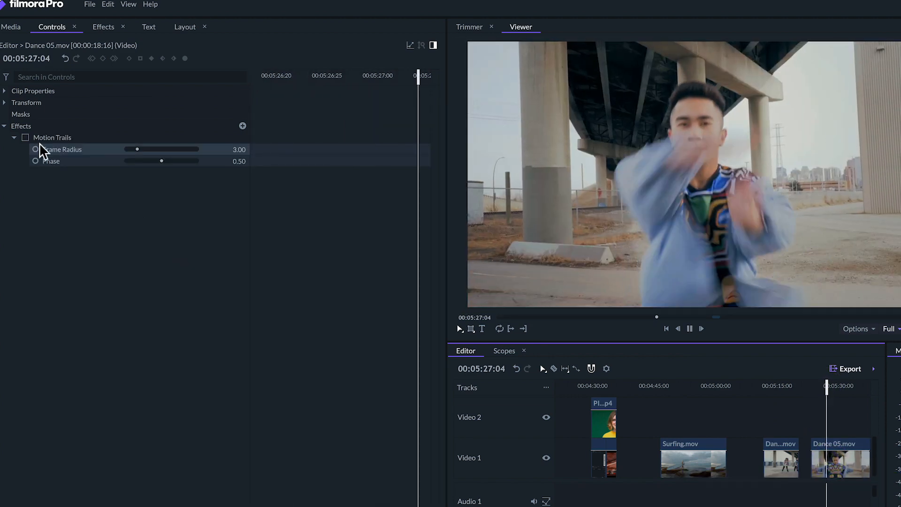
{"action": "left_click", "coordinate": [26, 138]}
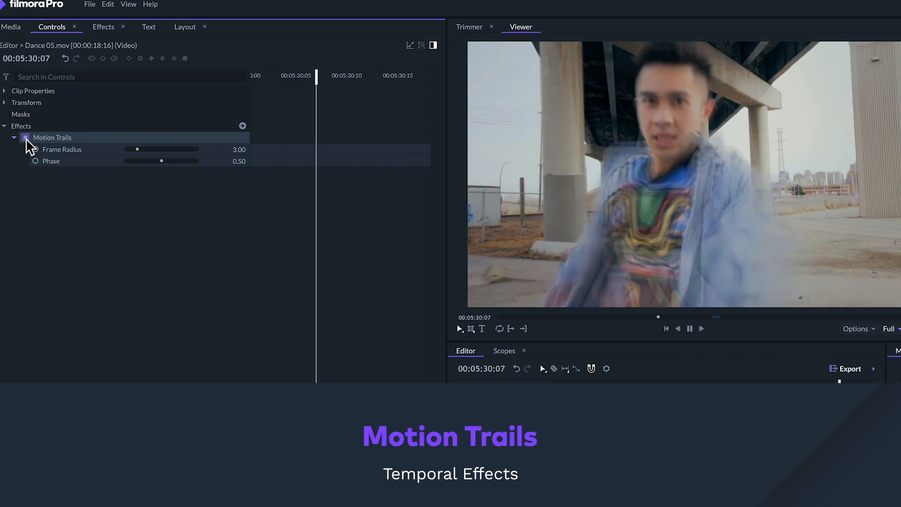
{"action": "key", "text": "space"}
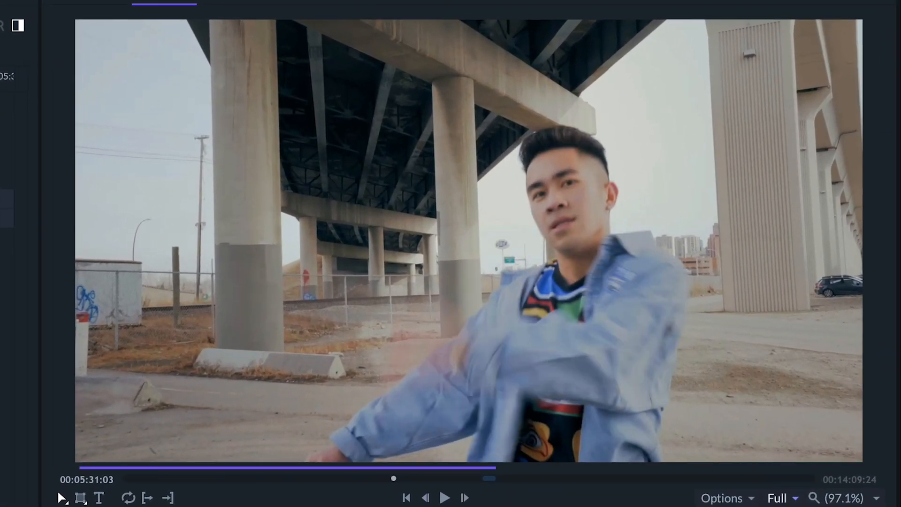
{"action": "key", "text": "space"}
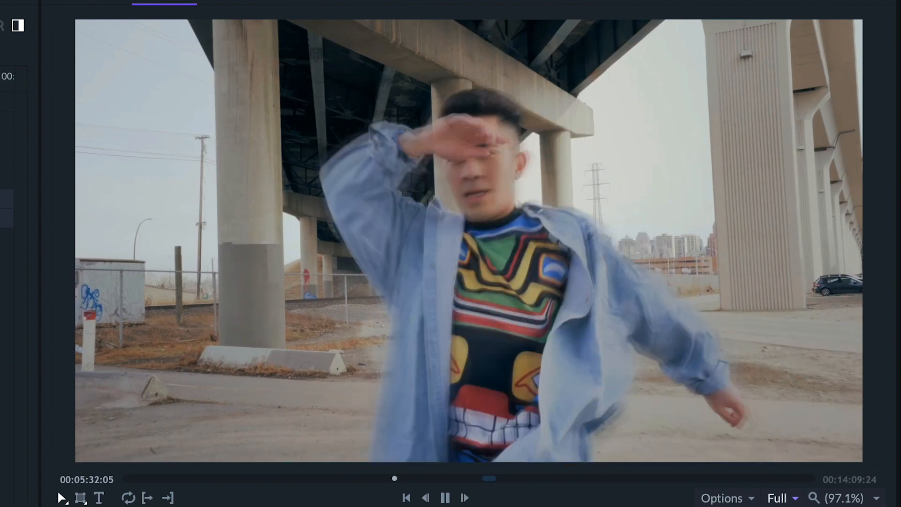
{"action": "key", "text": "space"}
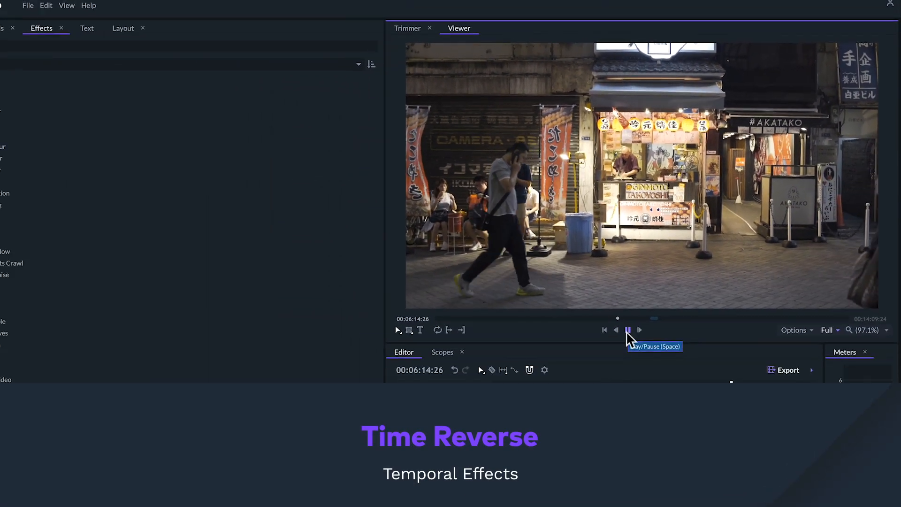
- Pause the bakward.mp4 clip's playback at 00:06:15:21
{"action": "left_click", "coordinate": [627, 330]}
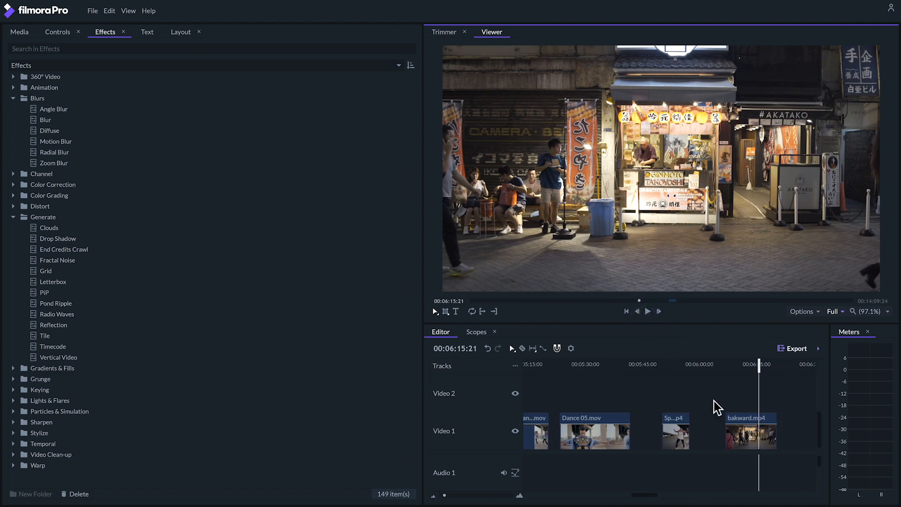
{"action": "scroll", "coordinate": [717, 407], "scroll_direction": "right", "scroll_amount": 3}
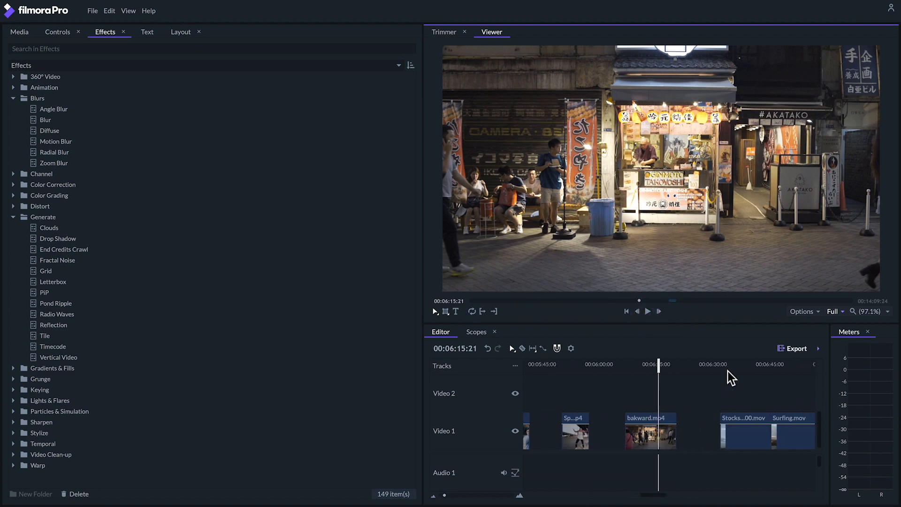